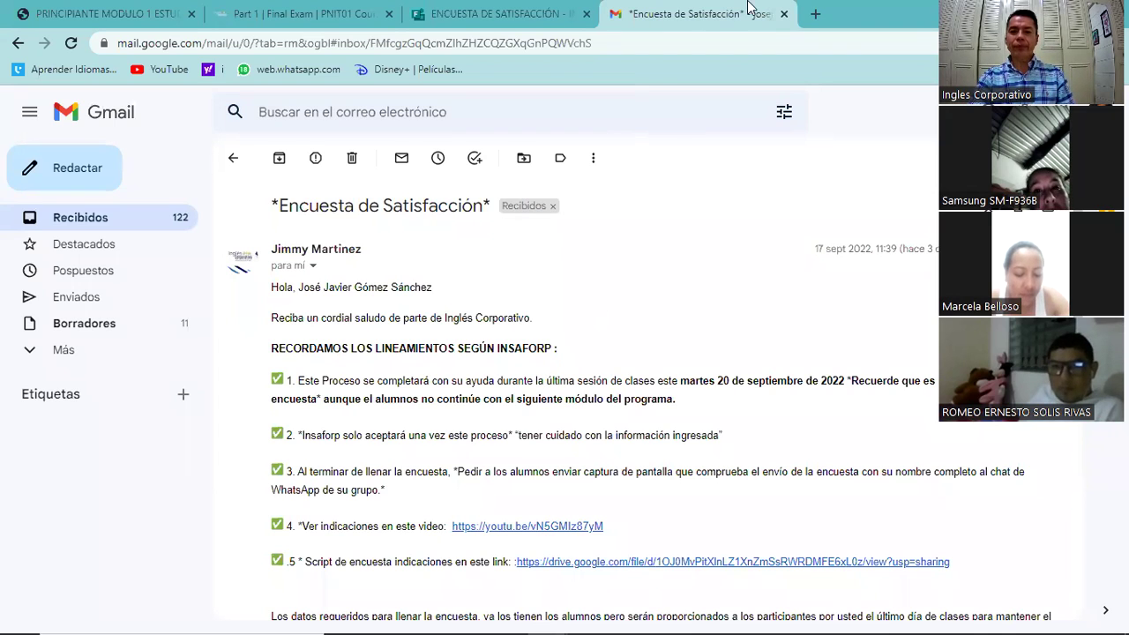
Copy the Orden de Inicio number from the course data in the satisfaction survey email
left_click(530, 14)
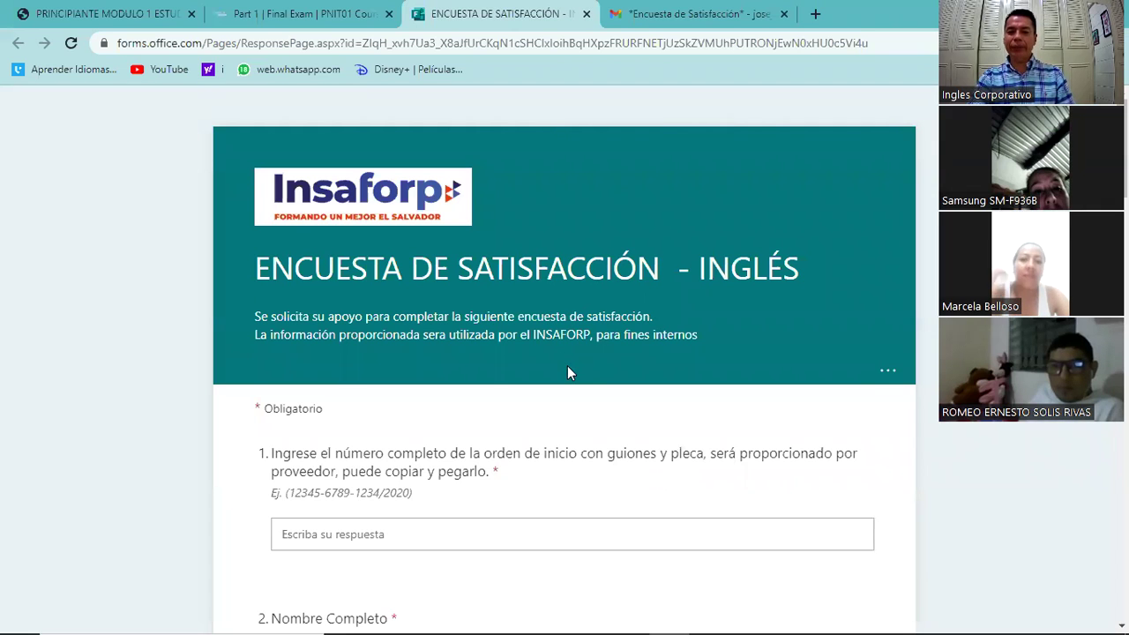
scroll(569, 367, "down", 2)
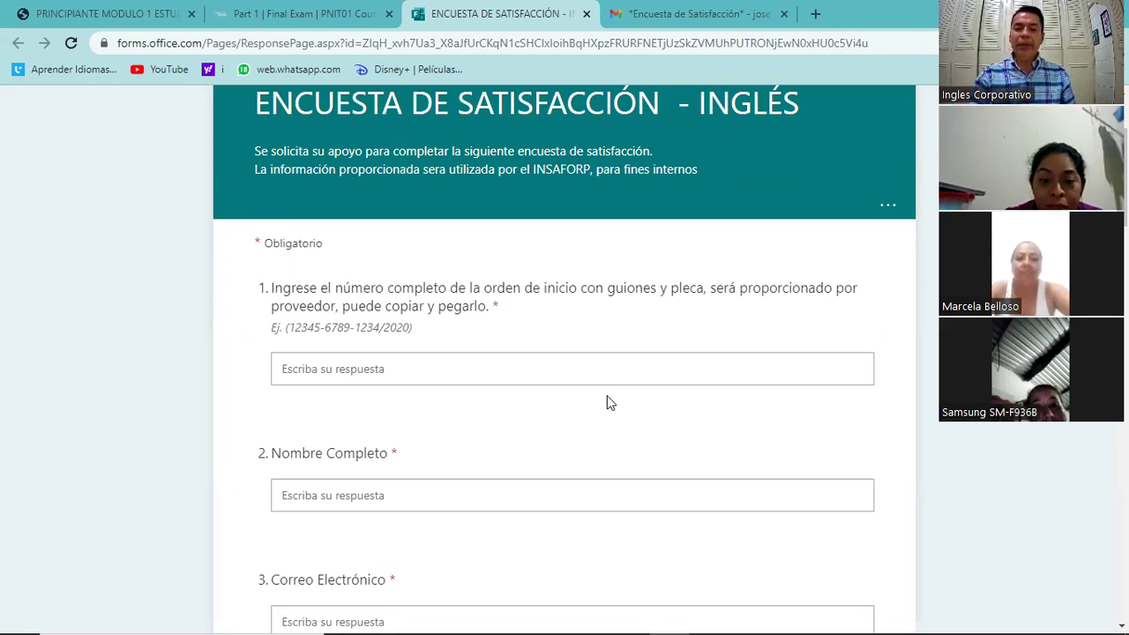
left_click(682, 11)
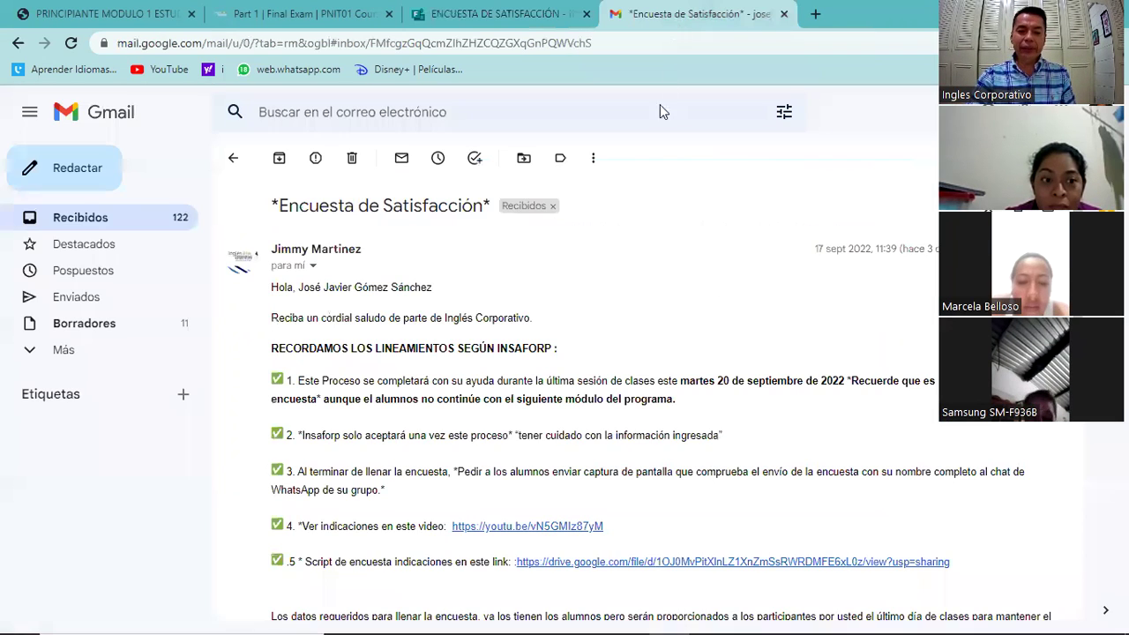
scroll(401, 401, "down", 1)
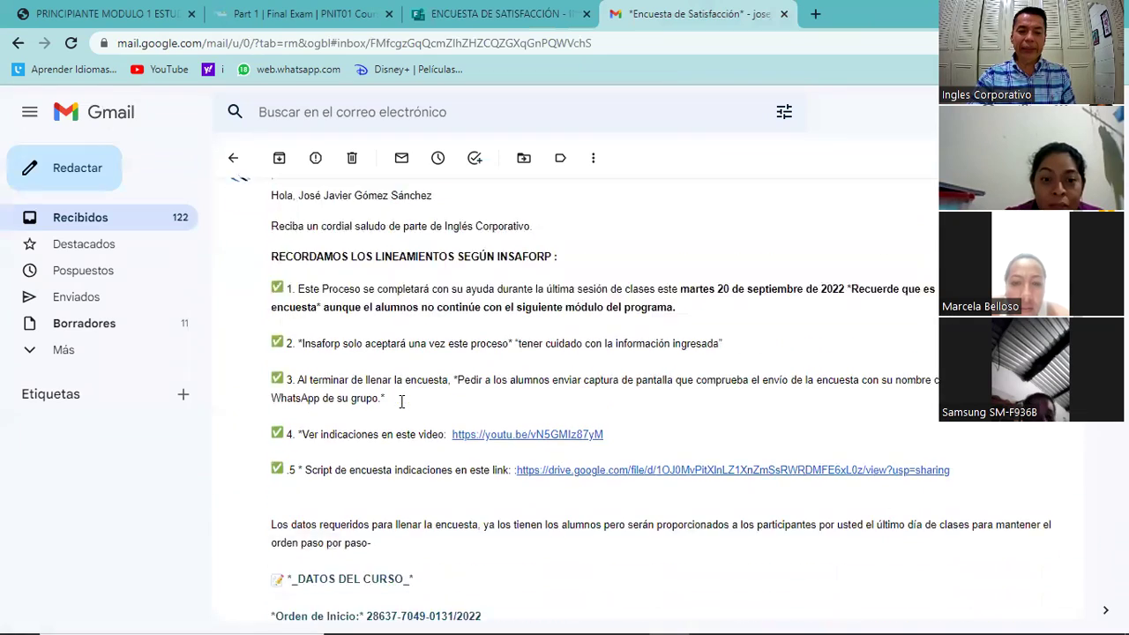
scroll(401, 402, "down", 2)
scroll(401, 407, "up", 1)
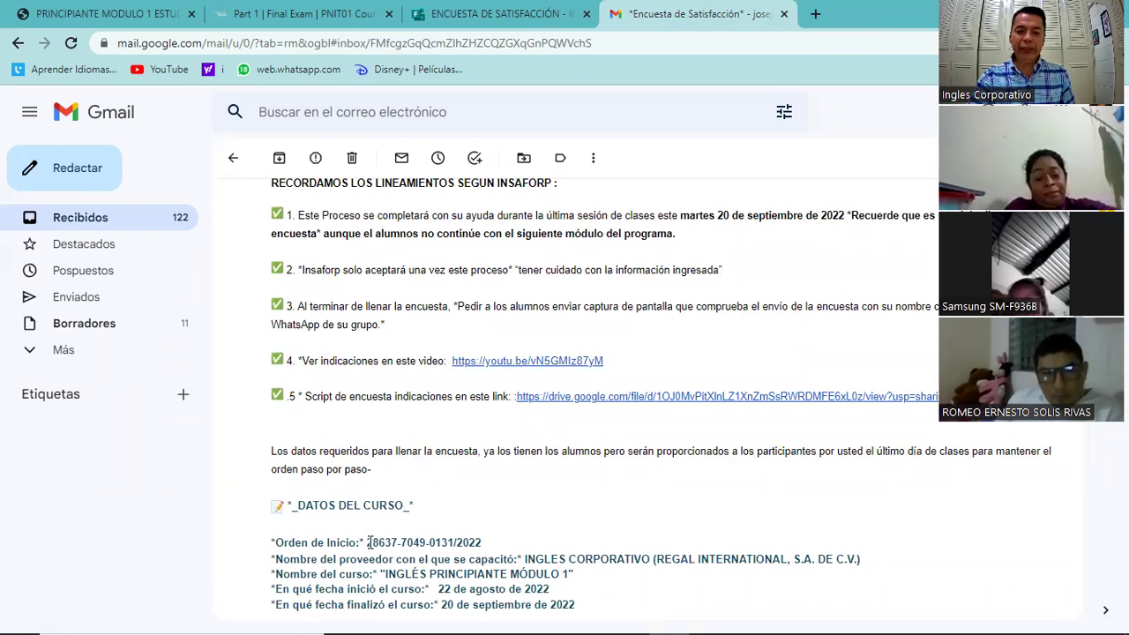
left_click_drag(368, 542, 482, 543)
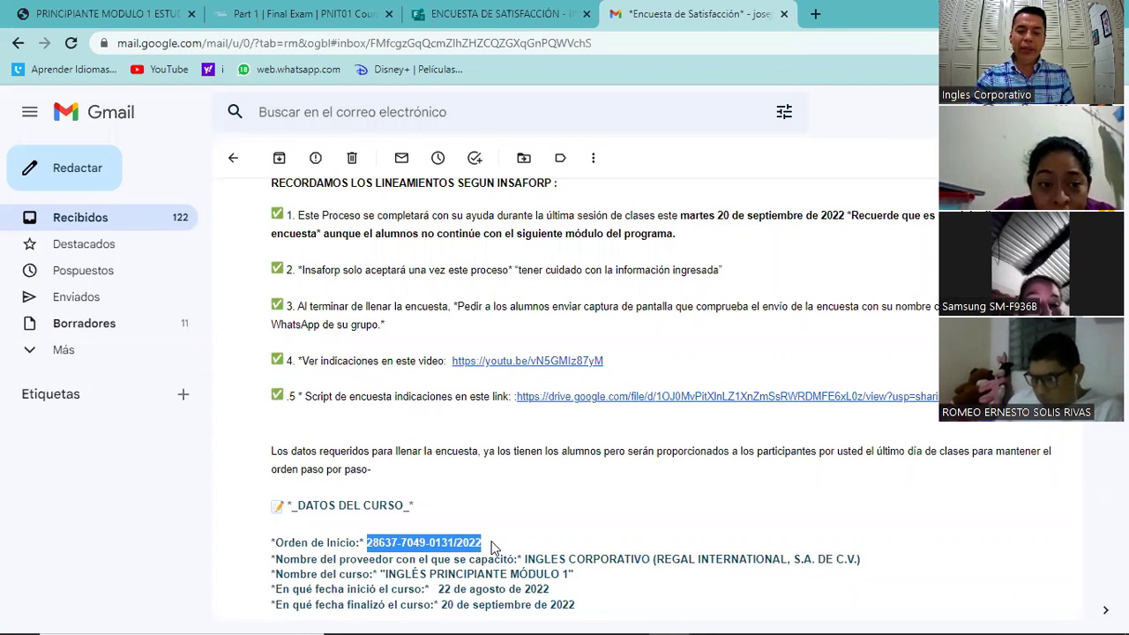
right_click(447, 545)
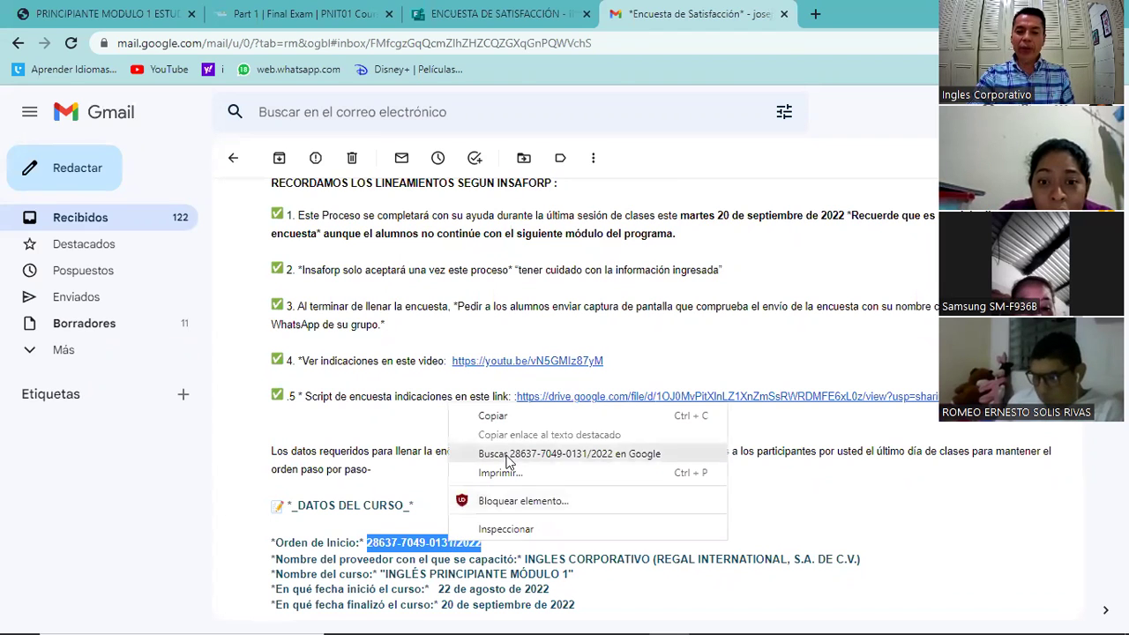
left_click(519, 421)
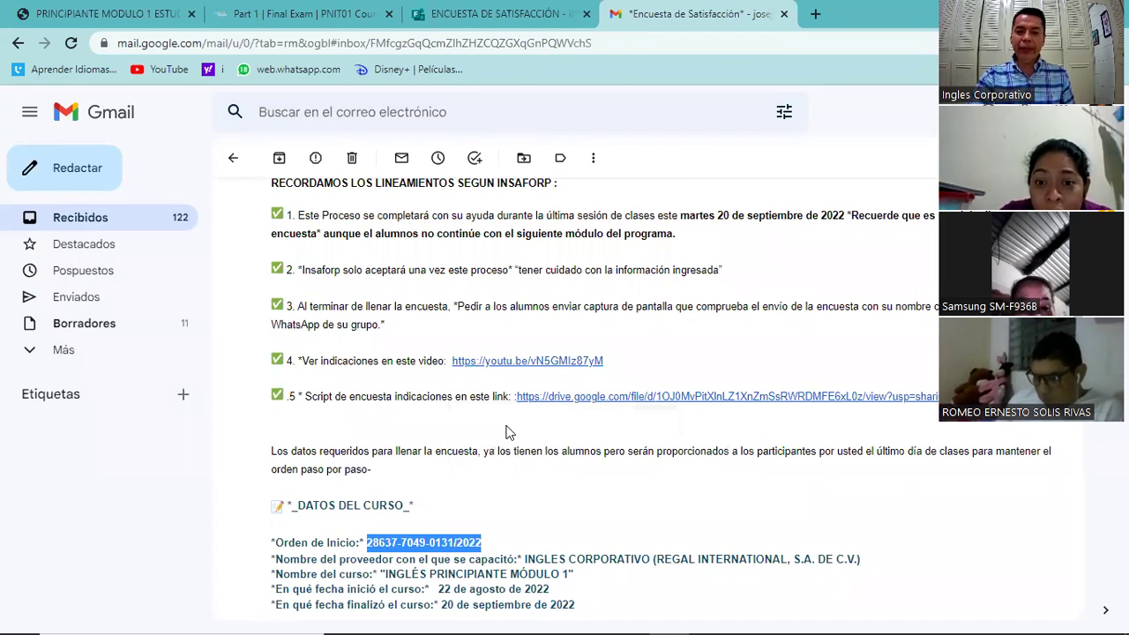
Paste the copied start-order number into question 1 of the INSAFORP satisfaction survey
left_click(500, 16)
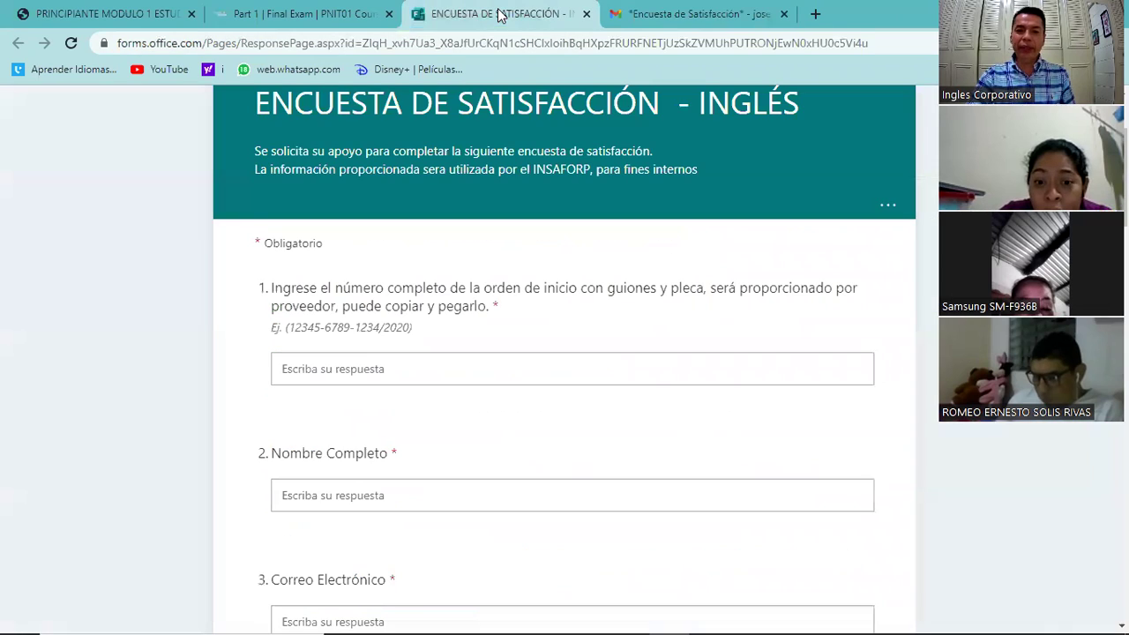
left_click(356, 375)
right_click(355, 374)
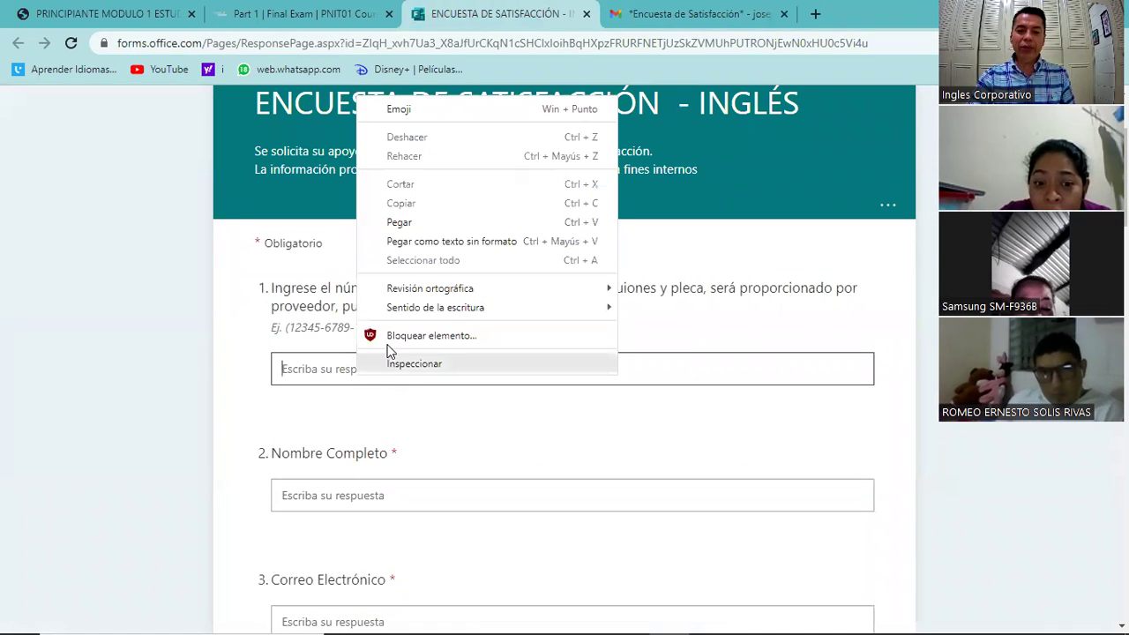
left_click(405, 223)
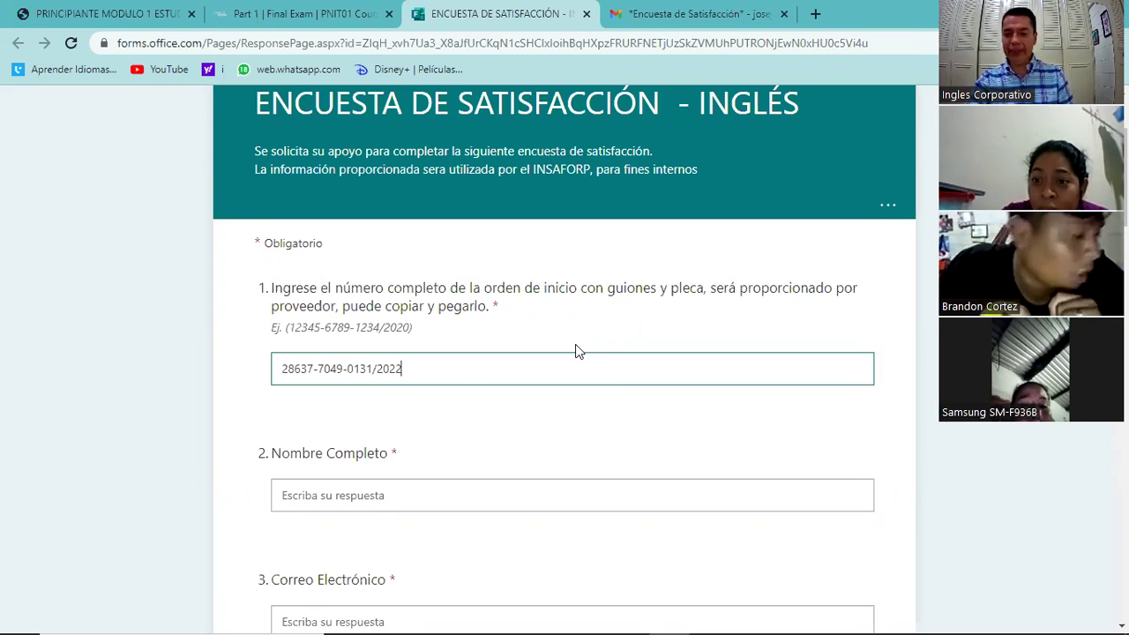
left_click(460, 263)
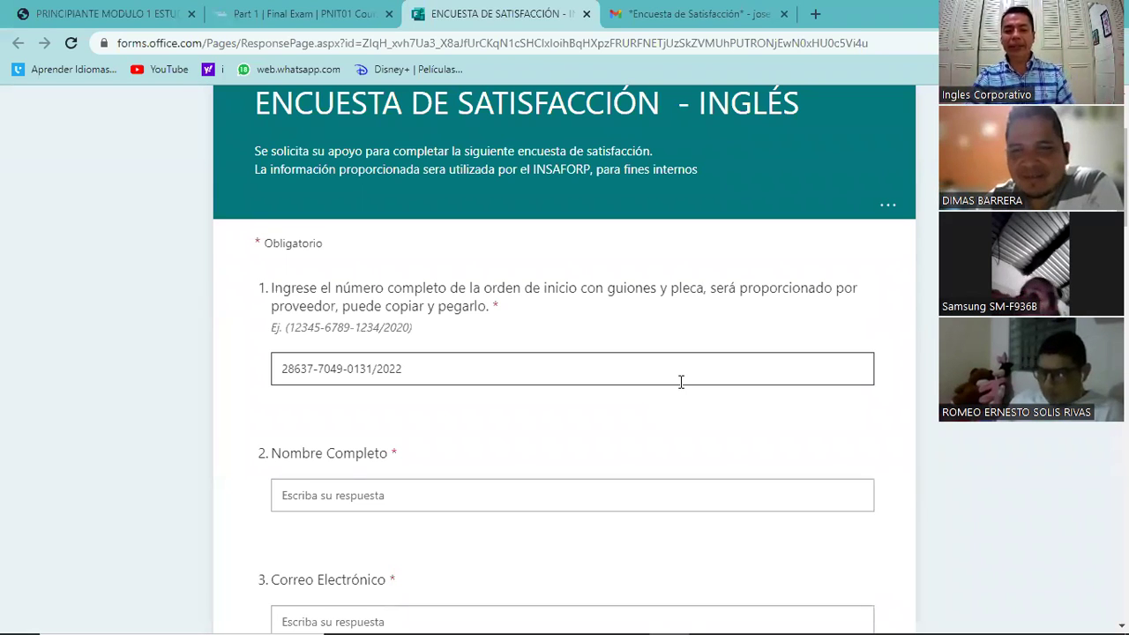
Examine the survey's Nombre Completo and Correo Electrónico questions without entering an answer
left_click(415, 496)
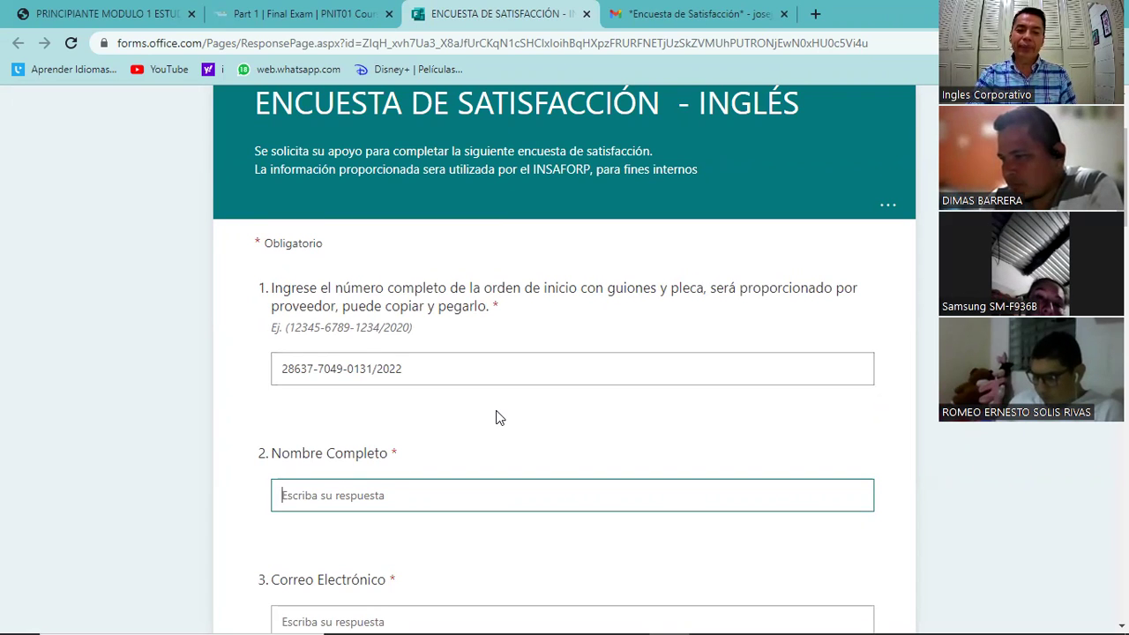
scroll(496, 416, "down", 2)
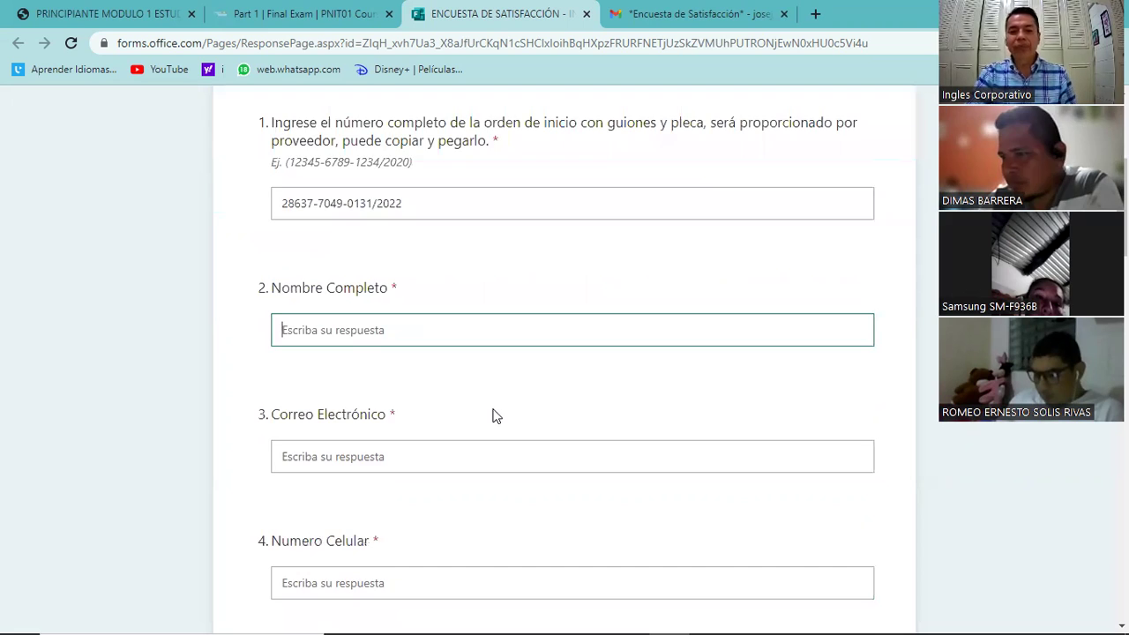
scroll(494, 415, "up", 2)
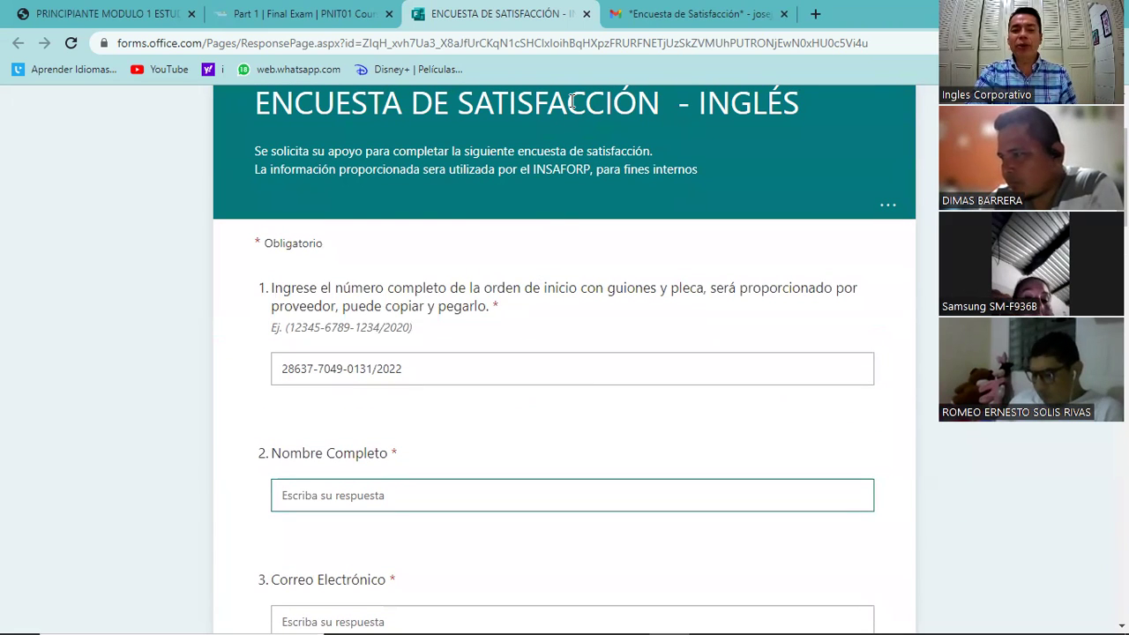
scroll(509, 409, "down", 3)
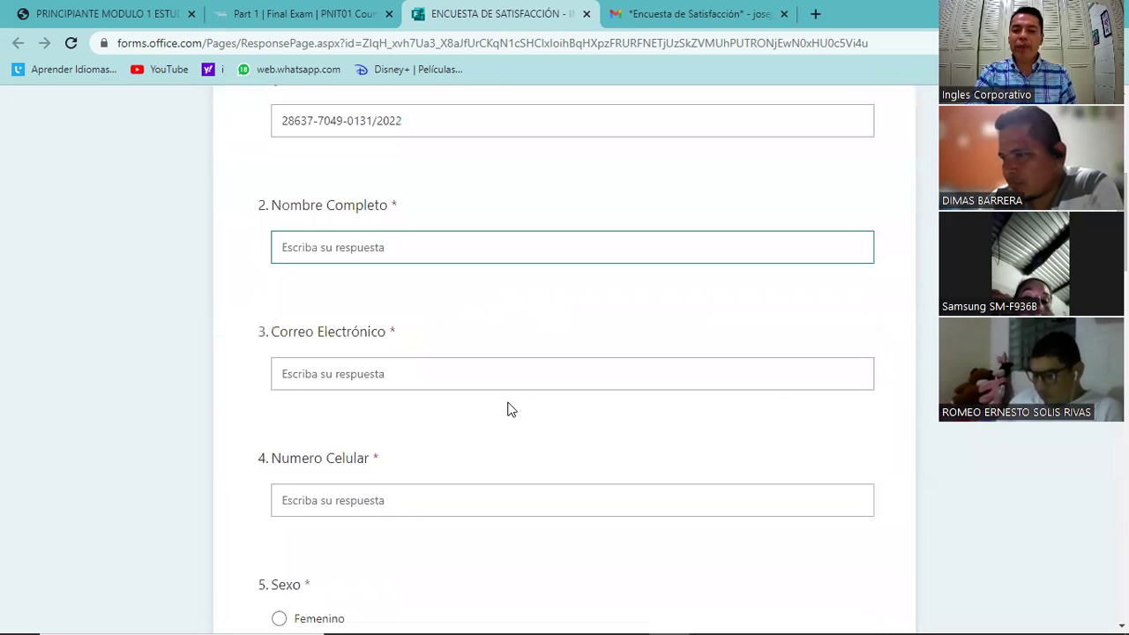
left_click(457, 375)
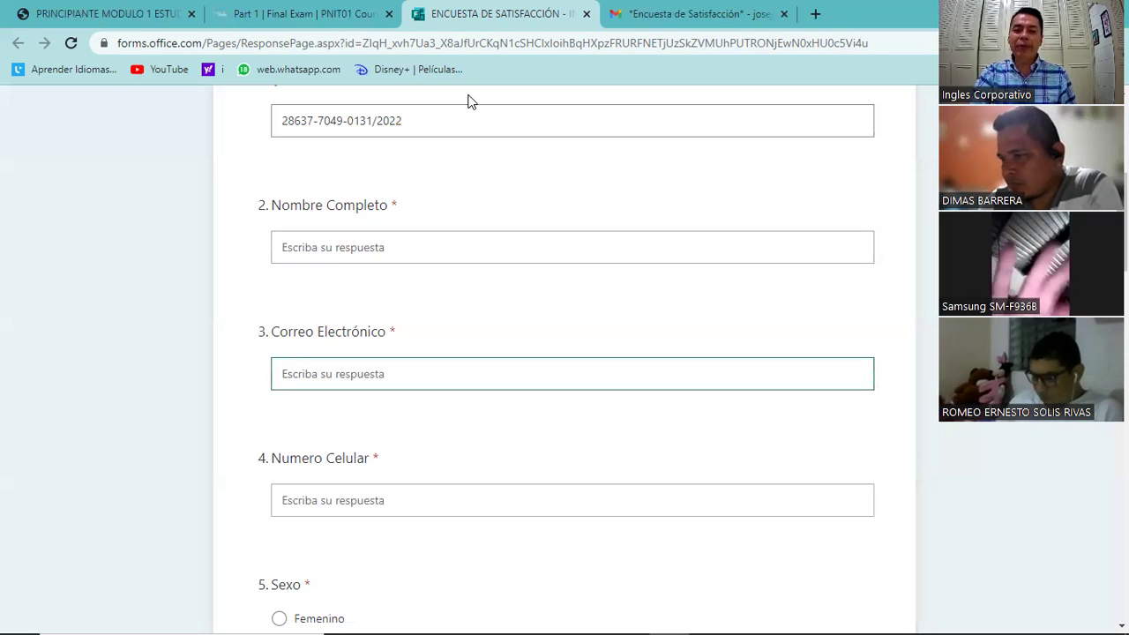
Check the course data and the survey link in the satisfaction survey email
left_click(603, 12)
scroll(483, 497, "down", 1)
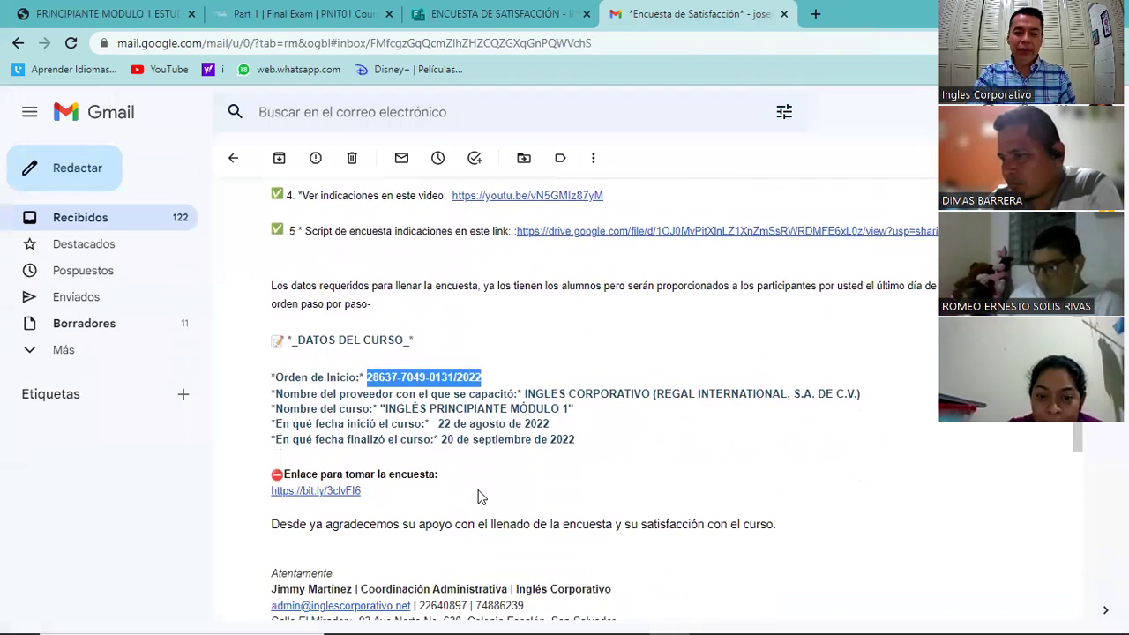
scroll(483, 497, "up", 1)
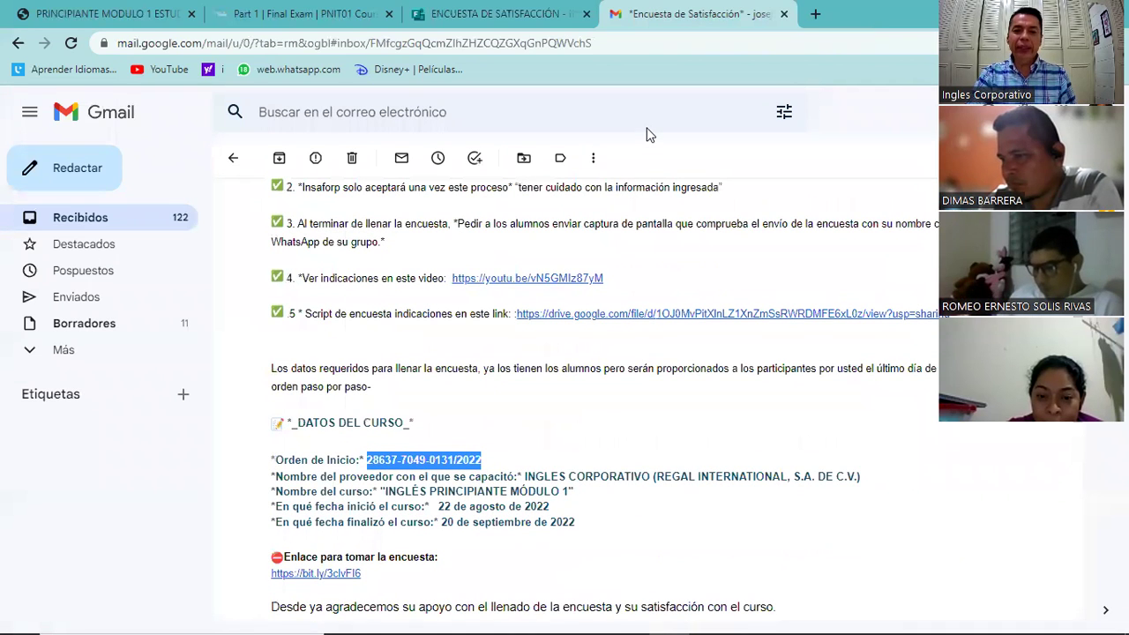
Return to the survey and examine the Numero Celular, Sexo and residence questions without answering them
left_click(530, 12)
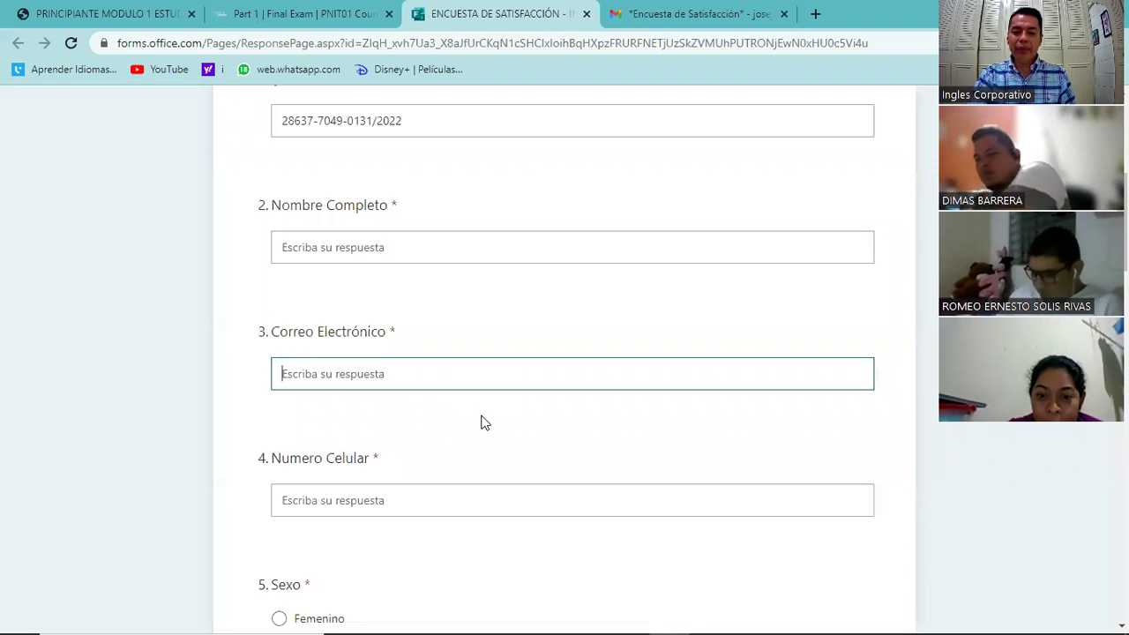
scroll(483, 439, "down", 1)
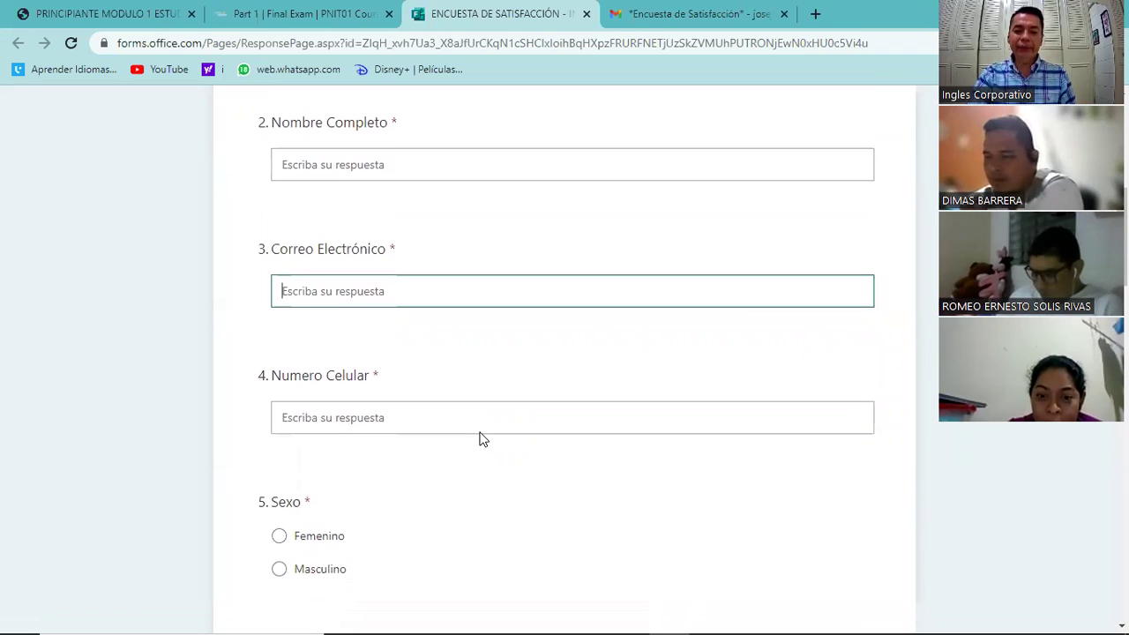
left_click(405, 422)
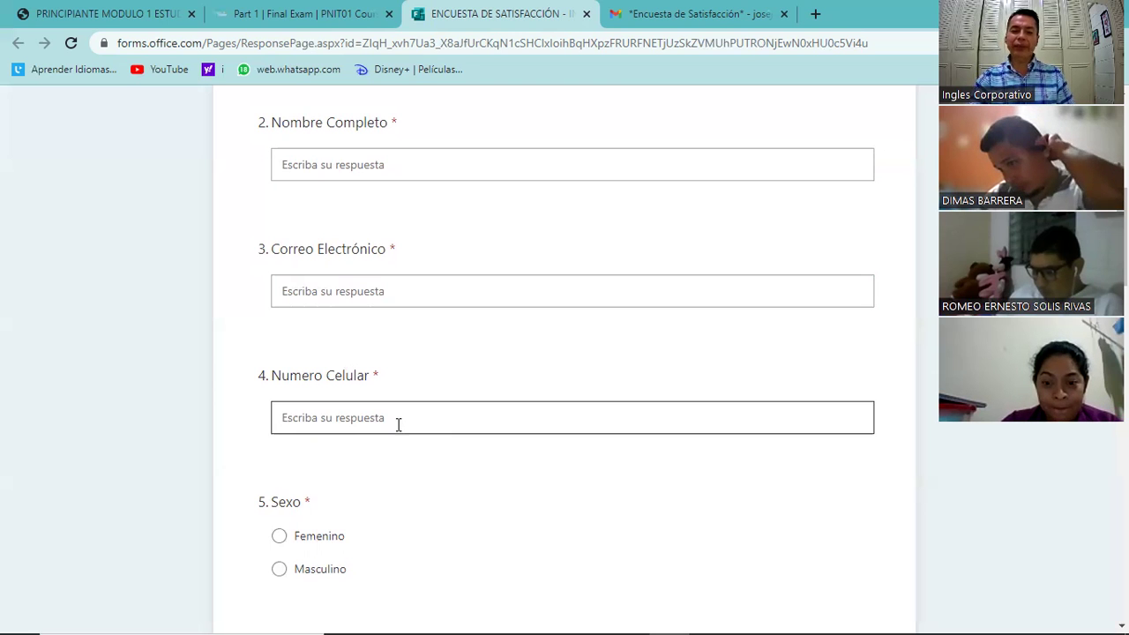
scroll(399, 424, "down", 2)
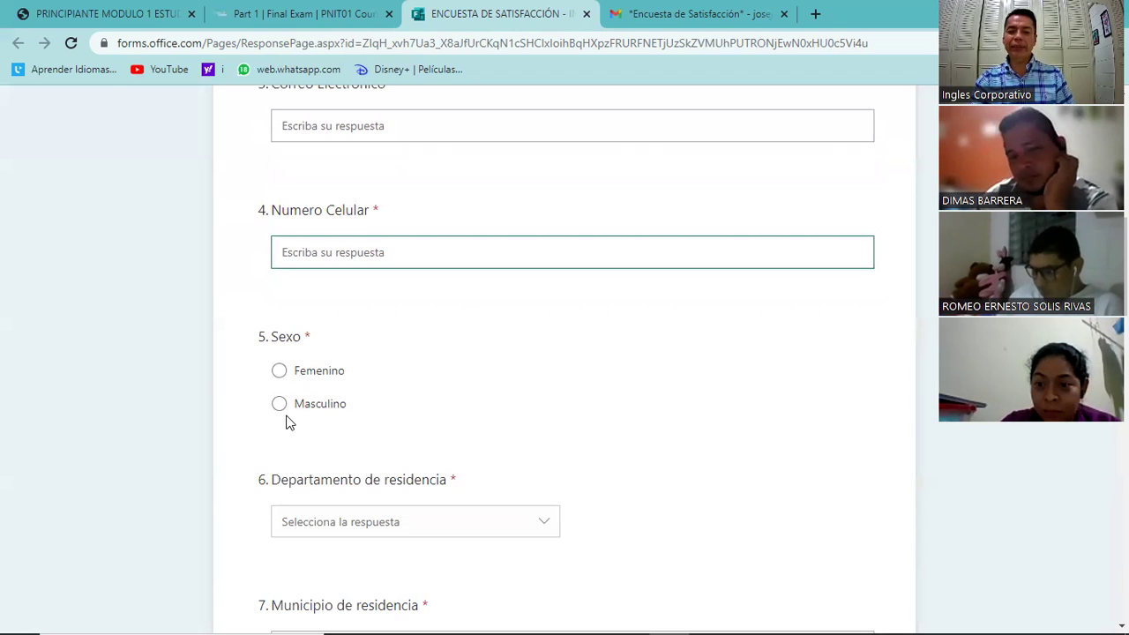
scroll(323, 448, "down", 2)
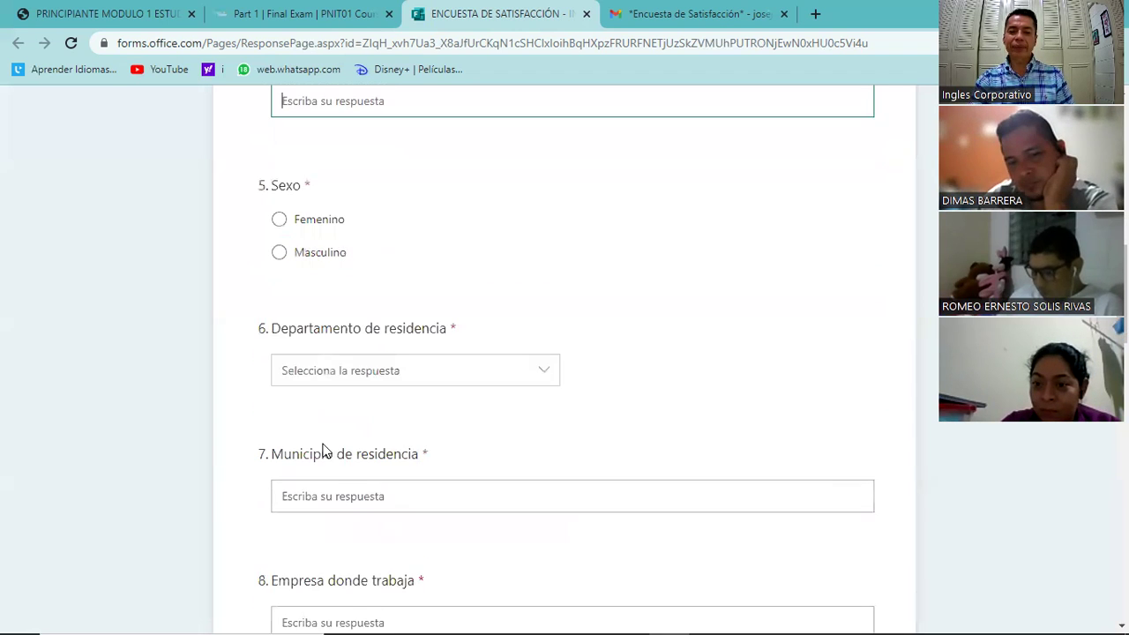
Look through the Departamento de residencia options without choosing one, and view the municipality and employer questions
left_click(545, 360)
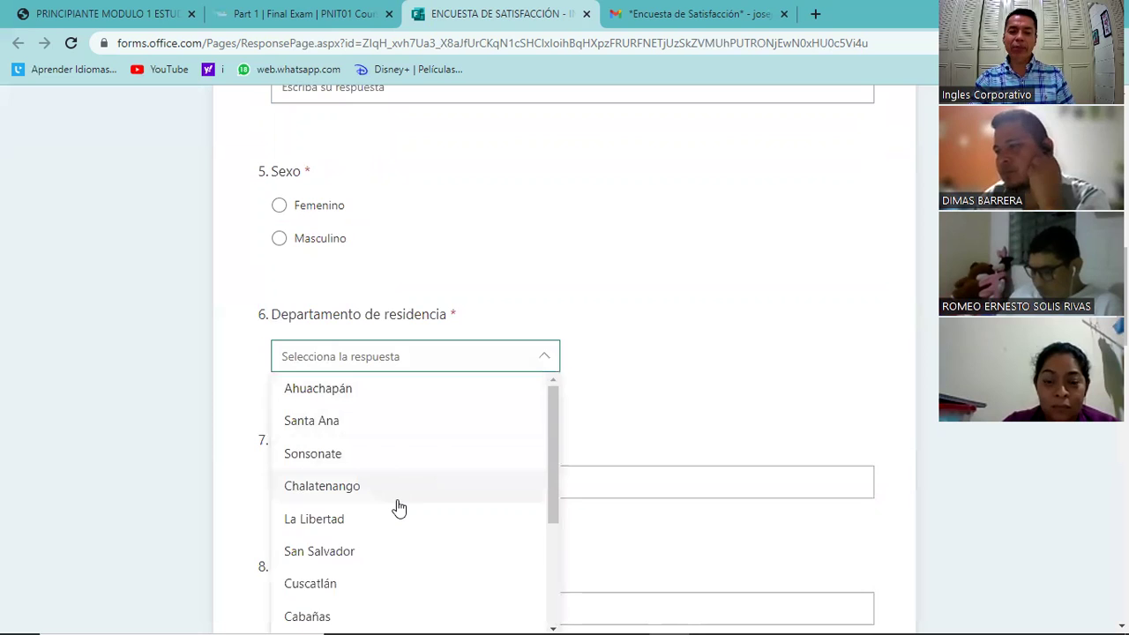
scroll(397, 507, "down", 1)
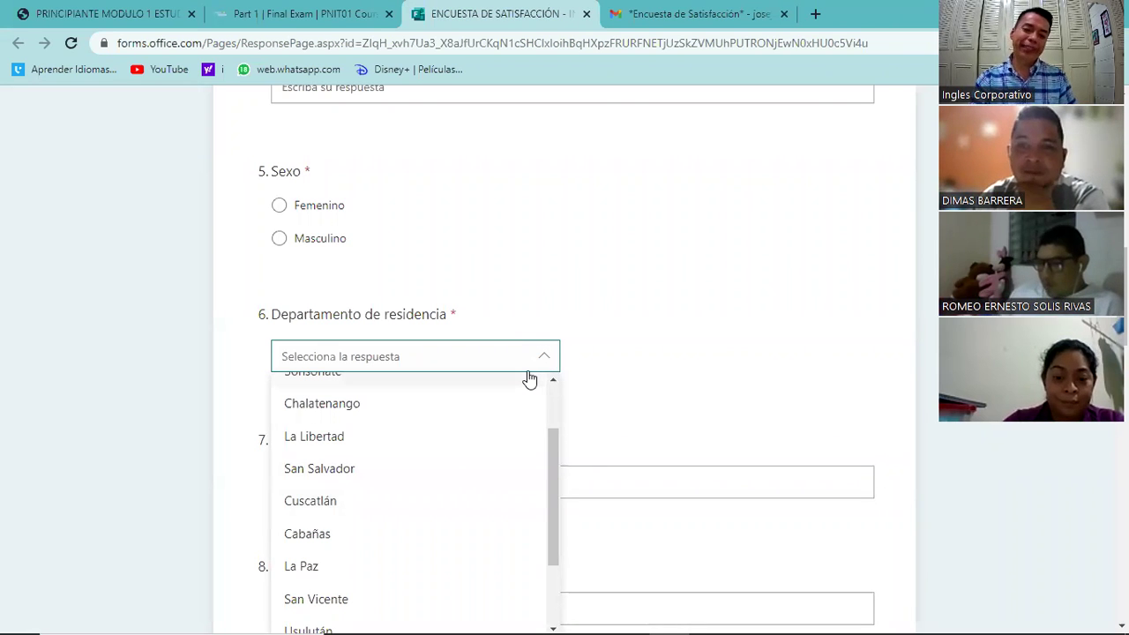
left_click(603, 316)
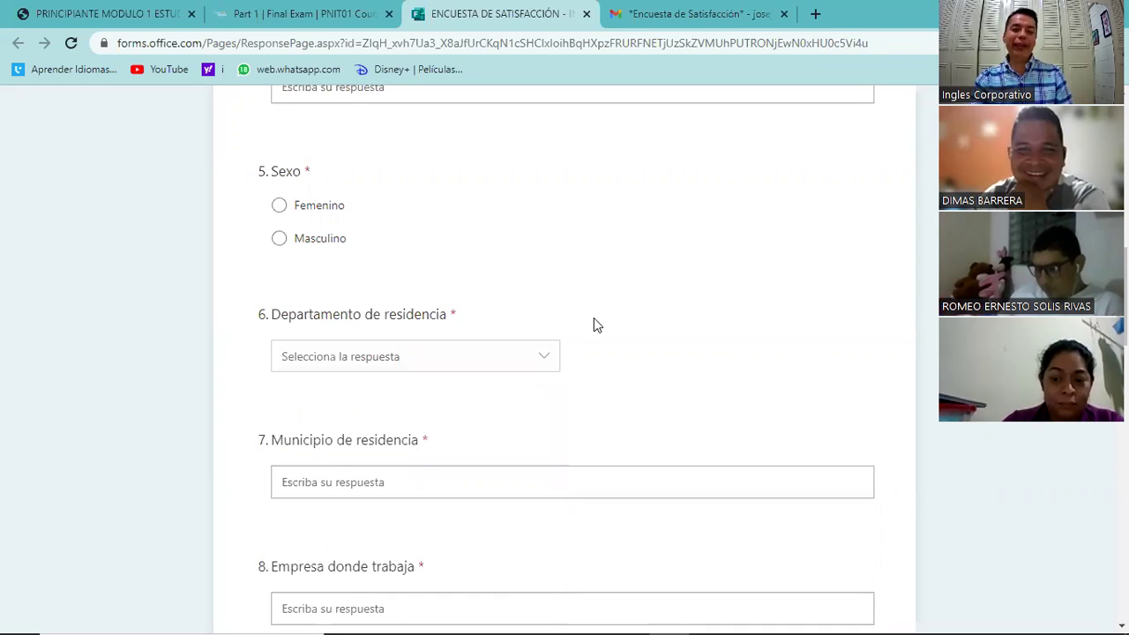
left_click(547, 359)
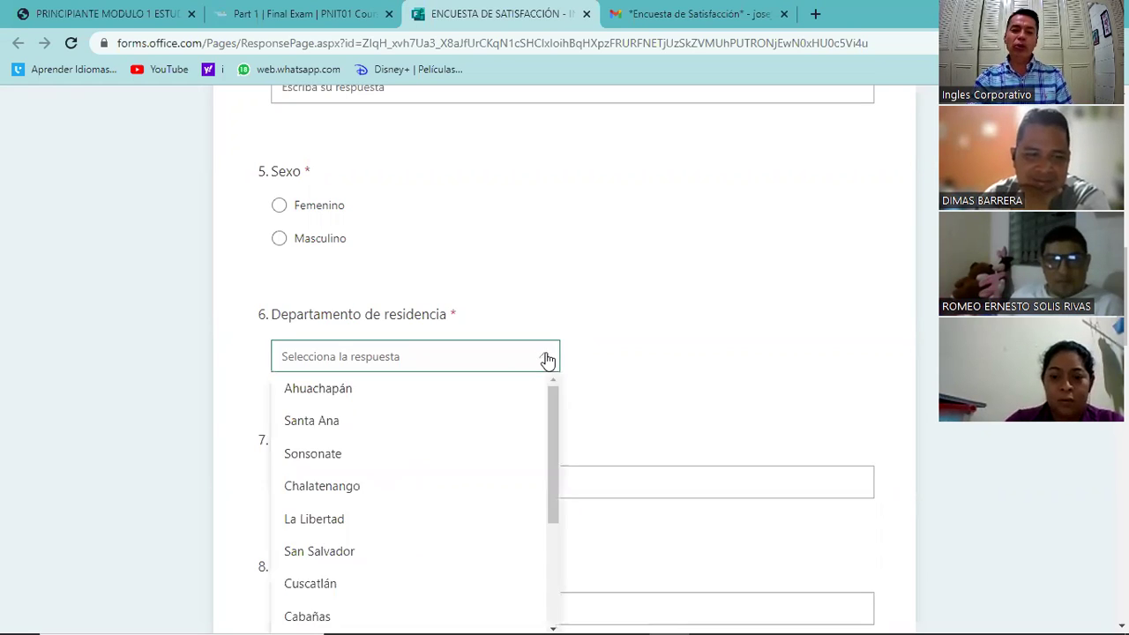
scroll(435, 441, "down", 3)
scroll(435, 452, "up", 2)
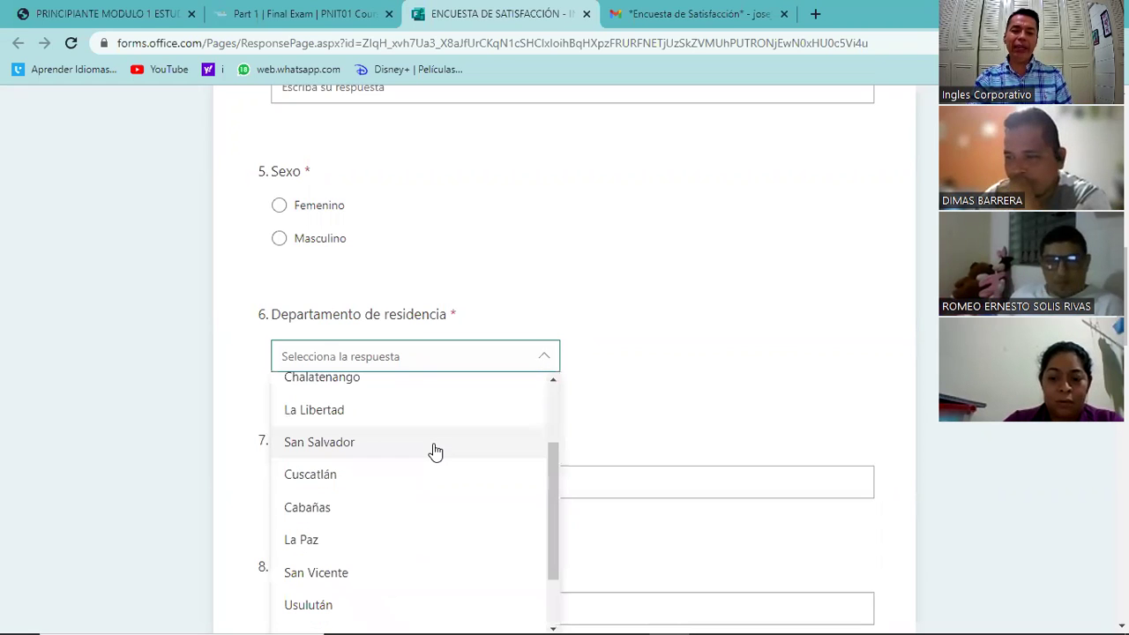
left_click(649, 359)
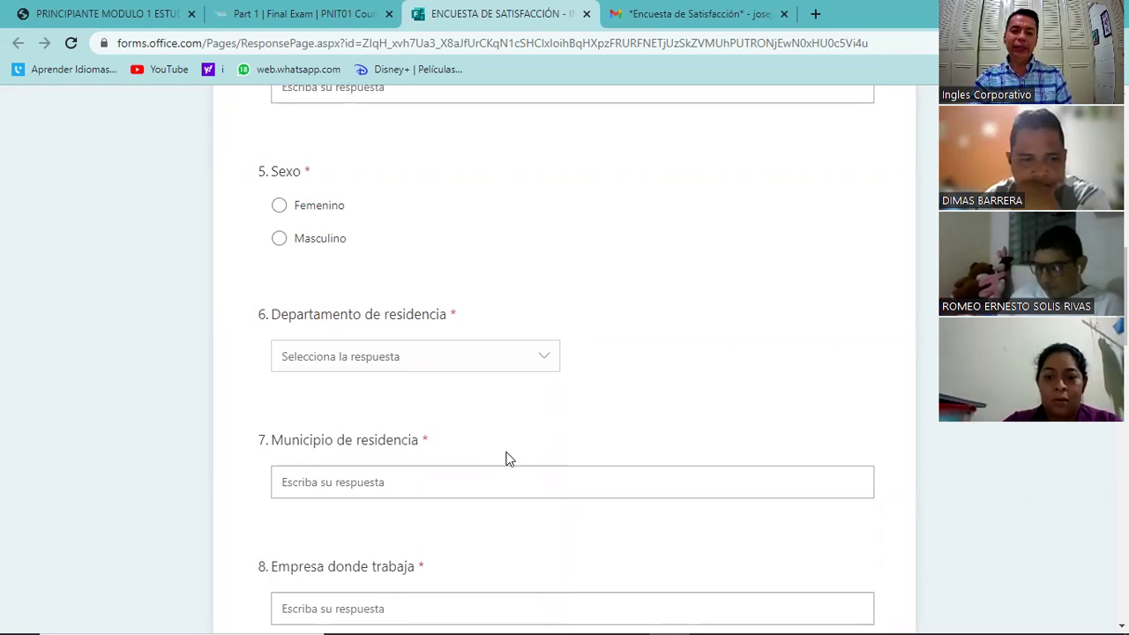
scroll(505, 459, "down", 2)
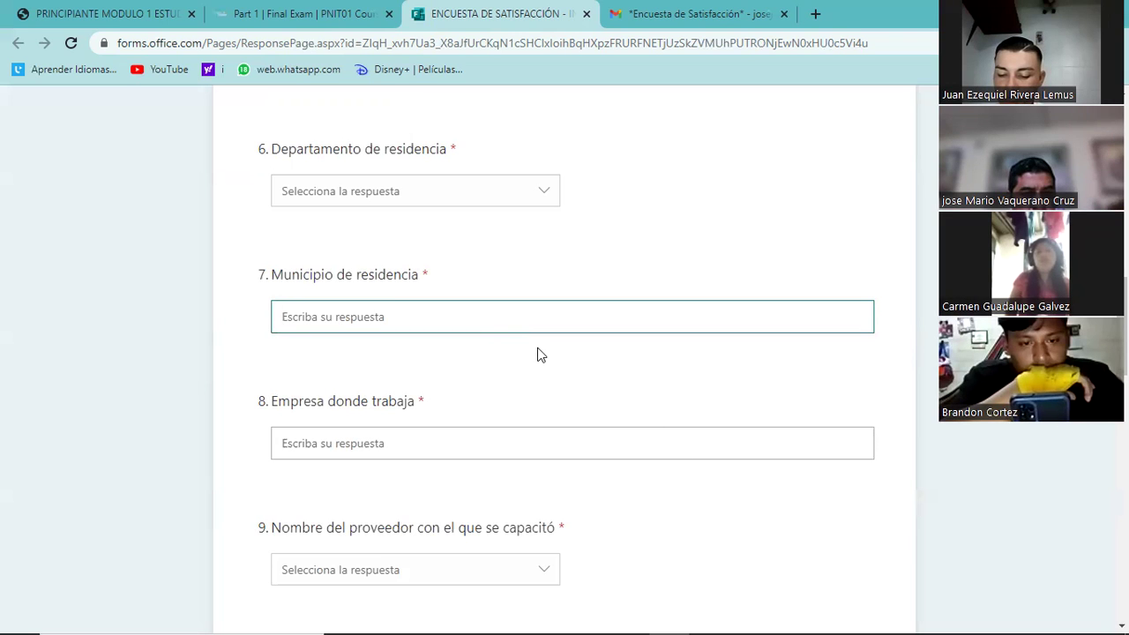
Go back to the survey email and copy the Orden de Inicio number from the course data again
scroll(541, 354, "up", 10)
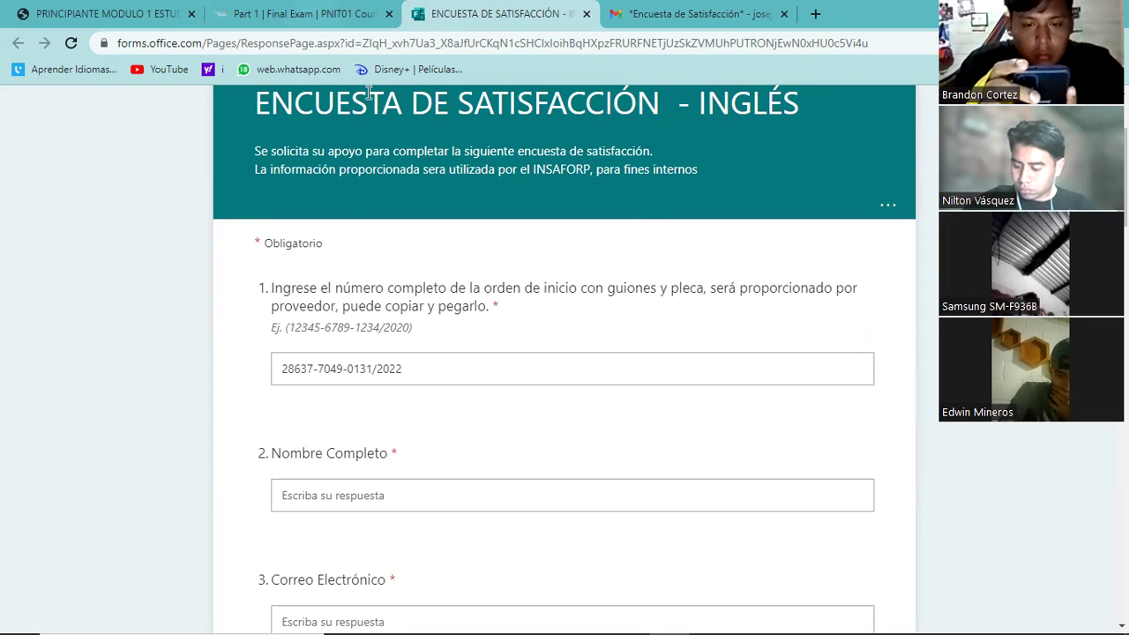
left_click(615, 12)
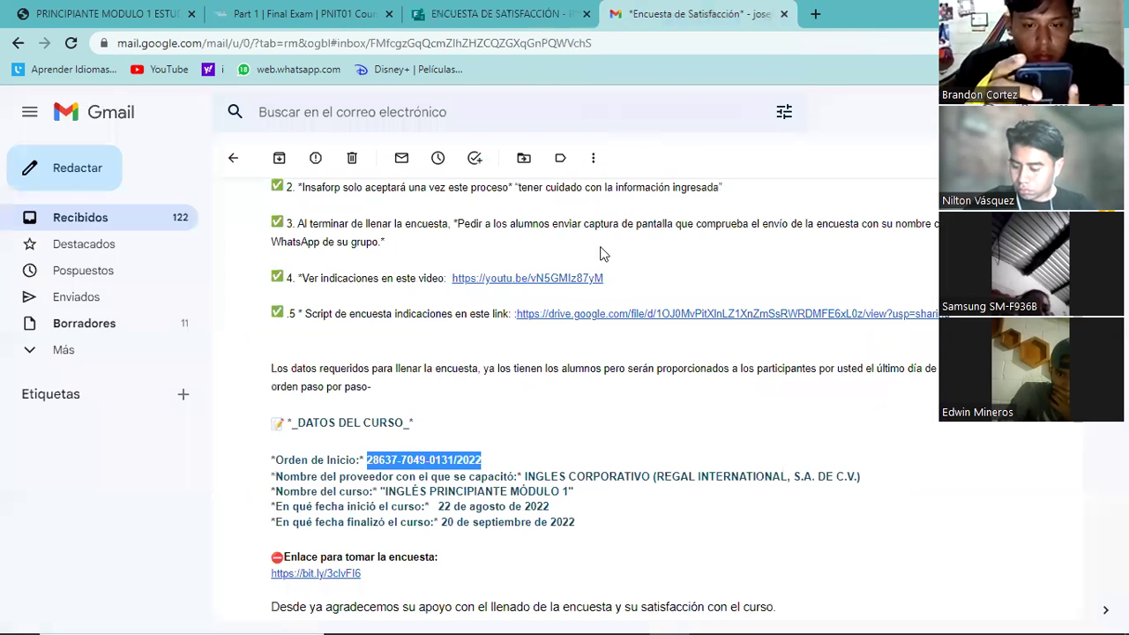
left_click(363, 461)
left_click_drag(364, 460, 371, 460)
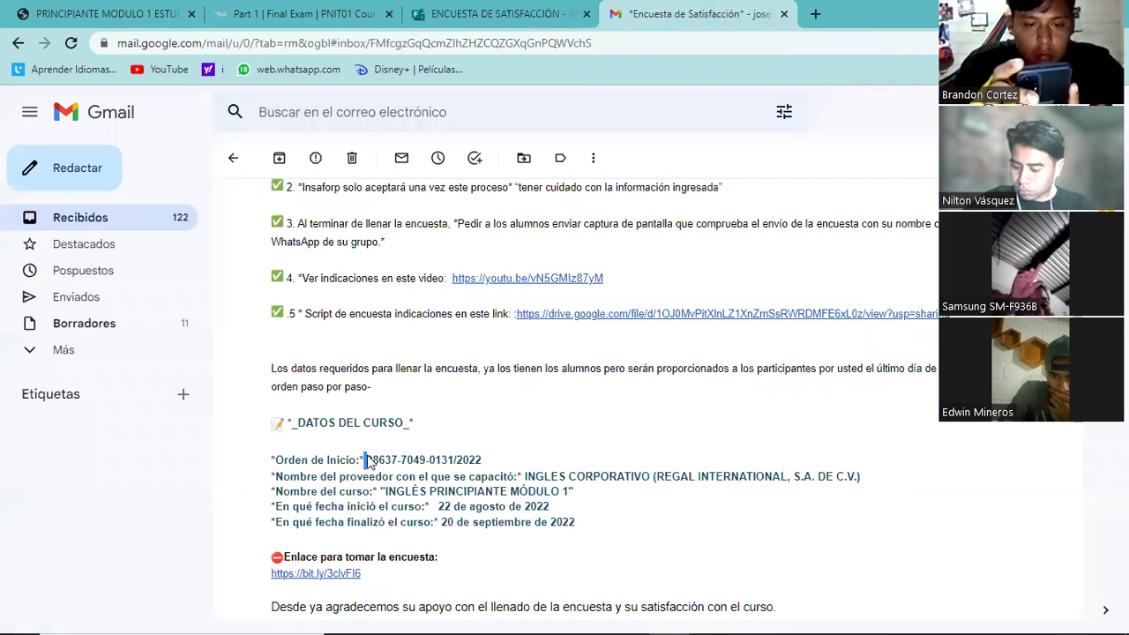
left_click_drag(482, 461, 366, 463)
key("ctrl+c")
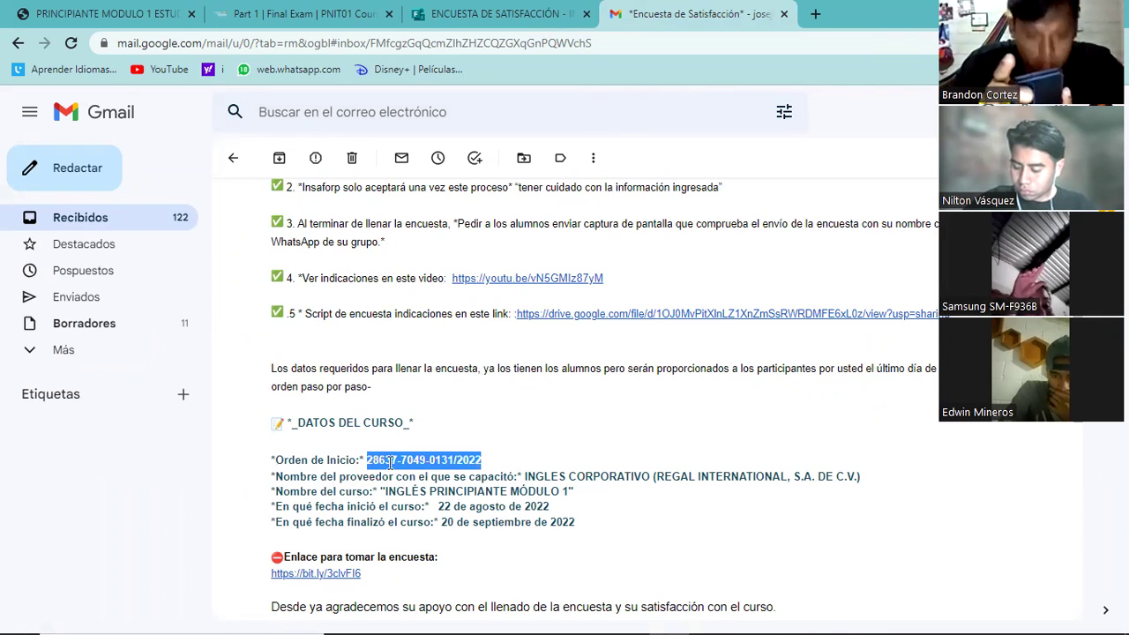
Copy the Orden de Inicio number from the email and replace the answer to survey question 1 with it
right_click(394, 468)
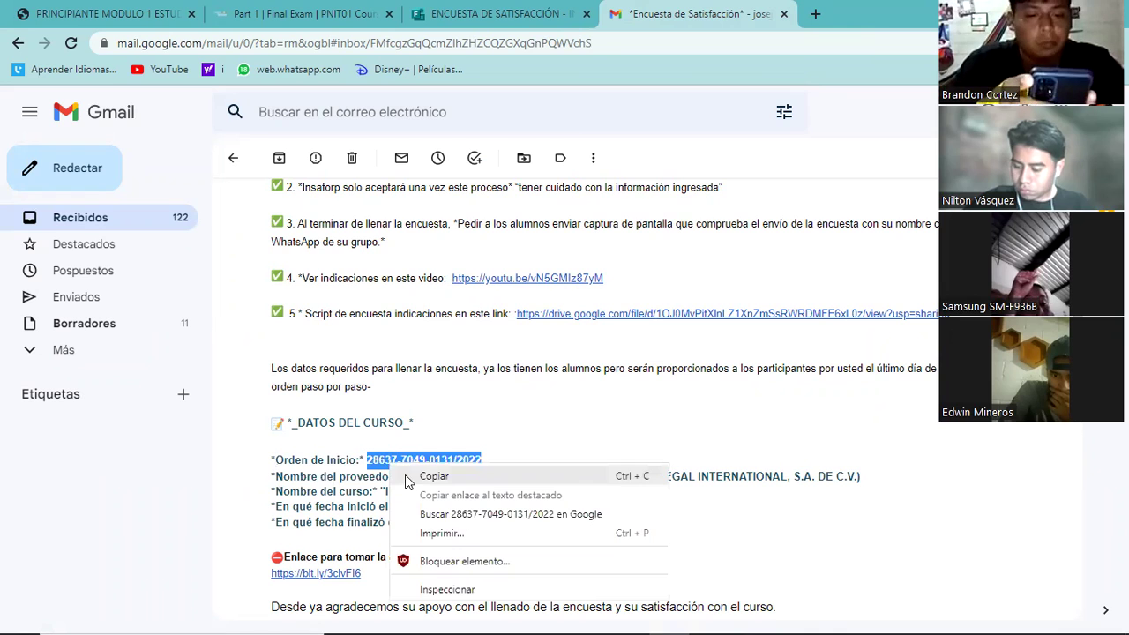
left_click(500, 10)
left_click(445, 363)
key("BackSpace")
key("BackSpace")
key("BackSpace")
key("BackSpace")
key("BackSpace")
key("BackSpace")
key("BackSpace")
key("BackSpace")
key("BackSpace")
key("BackSpace")
key("BackSpace")
key("BackSpace")
key("BackSpace")
key("BackSpace")
key("BackSpace")
key("BackSpace")
key("BackSpace")
key("BackSpace")
key("BackSpace")
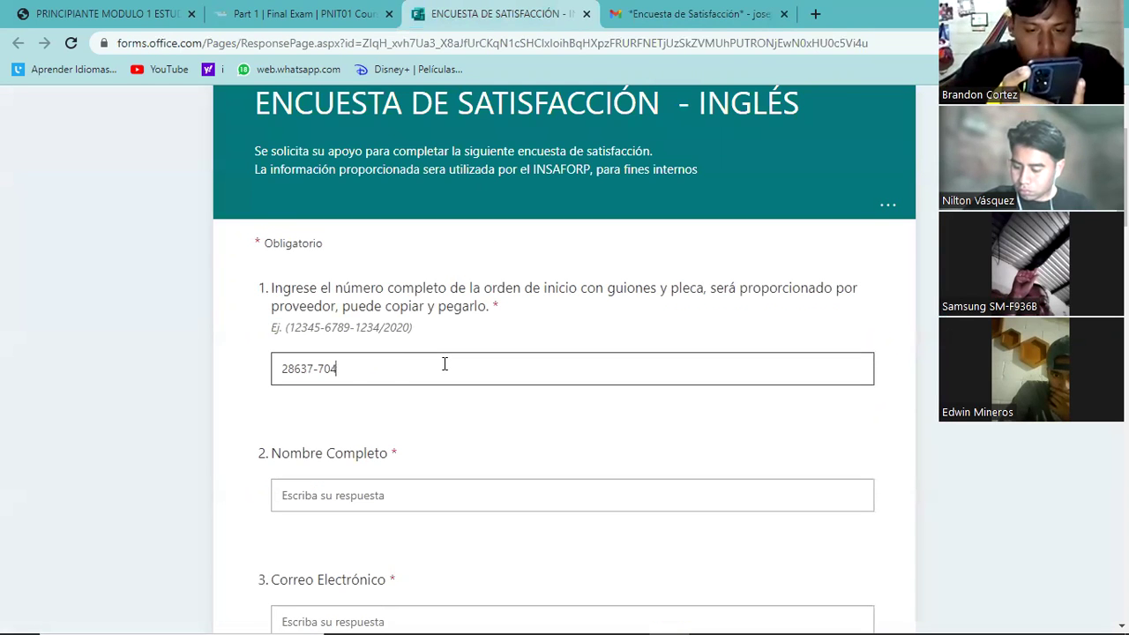
right_click(445, 363)
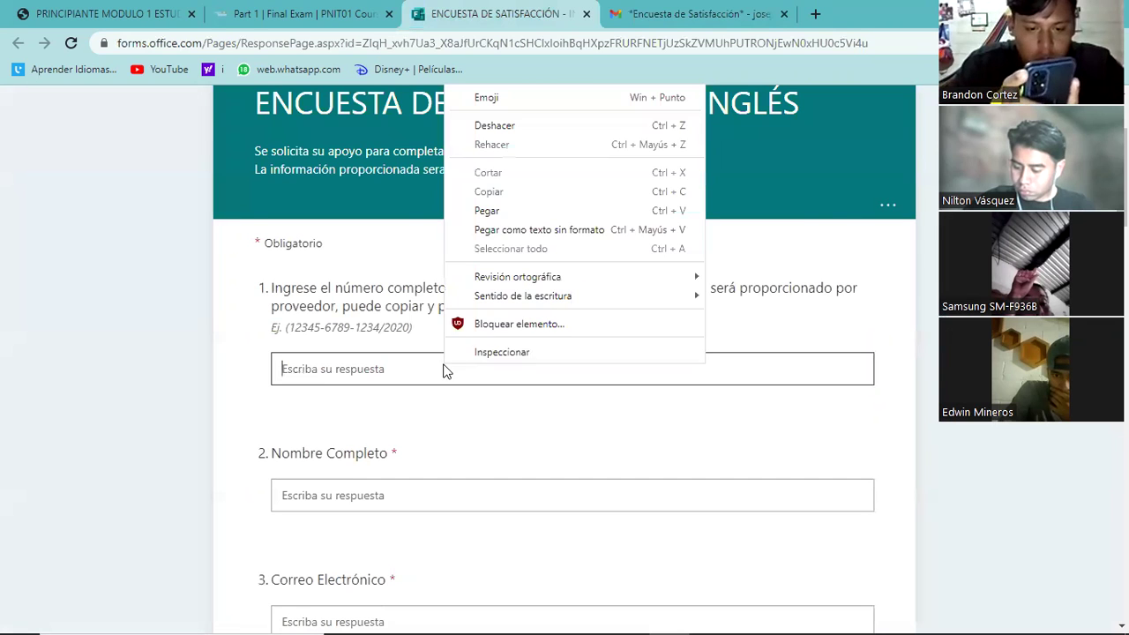
left_click(500, 210)
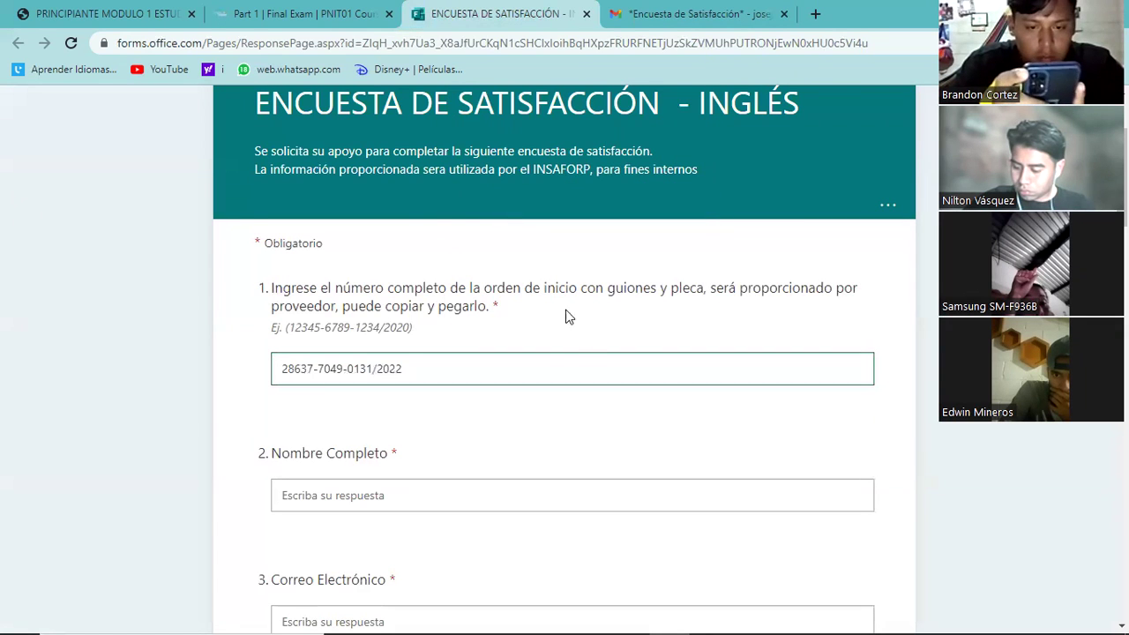
left_click(577, 357)
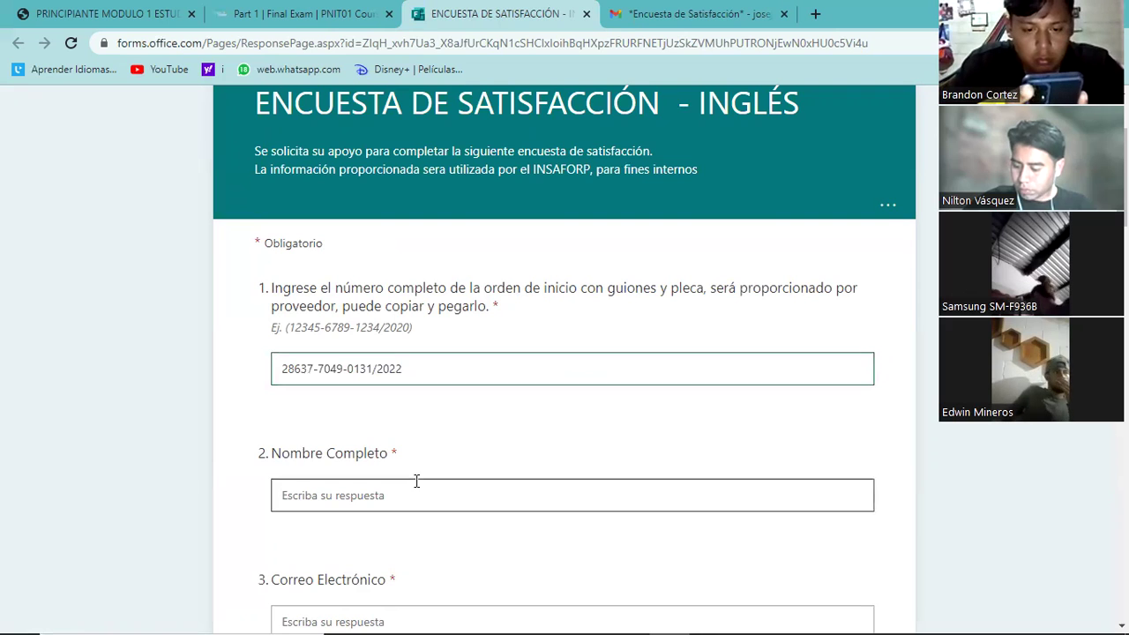
Examine the survey's personal data, residence and Empresa donde trabaja questions without answering them
scroll(416, 481, "down", 2)
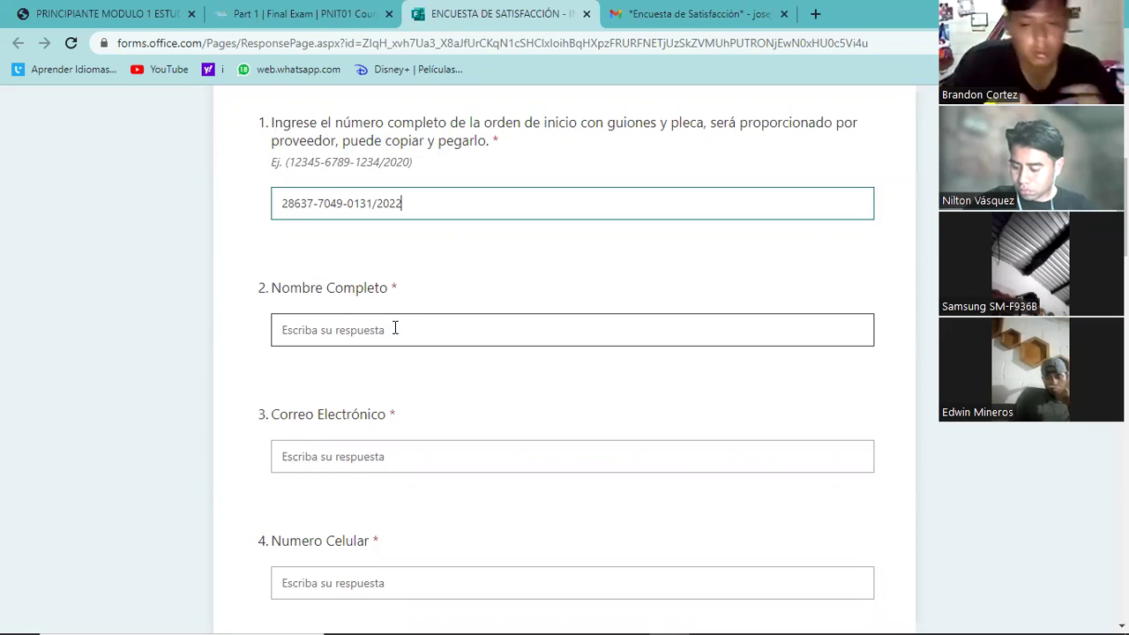
scroll(396, 327, "down", 2)
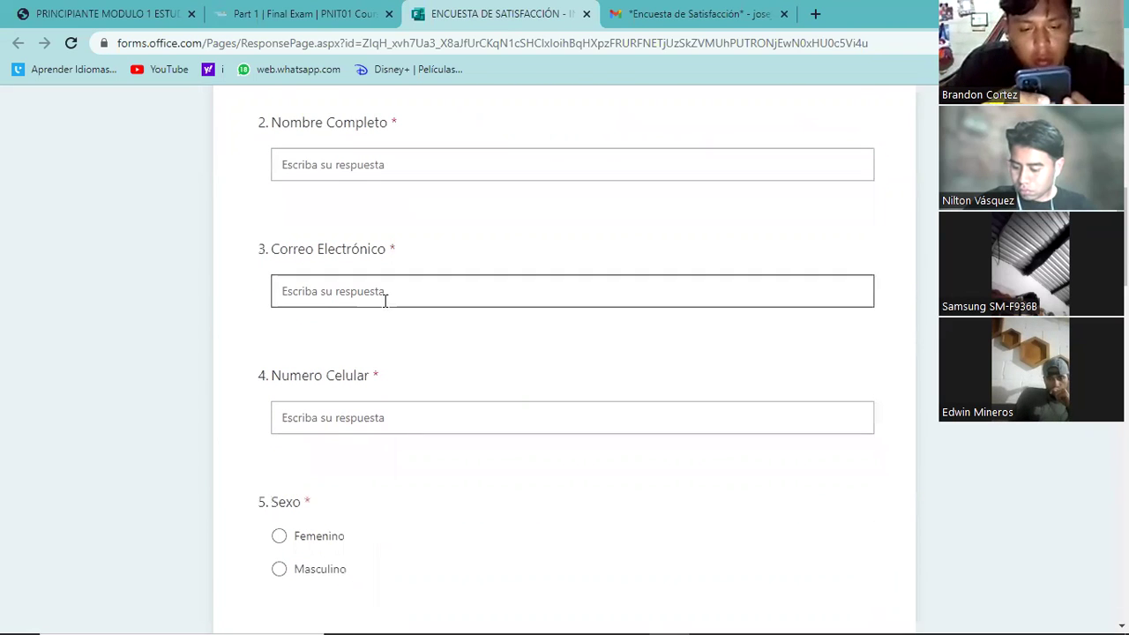
scroll(385, 303, "down", 3)
scroll(385, 305, "down", 2)
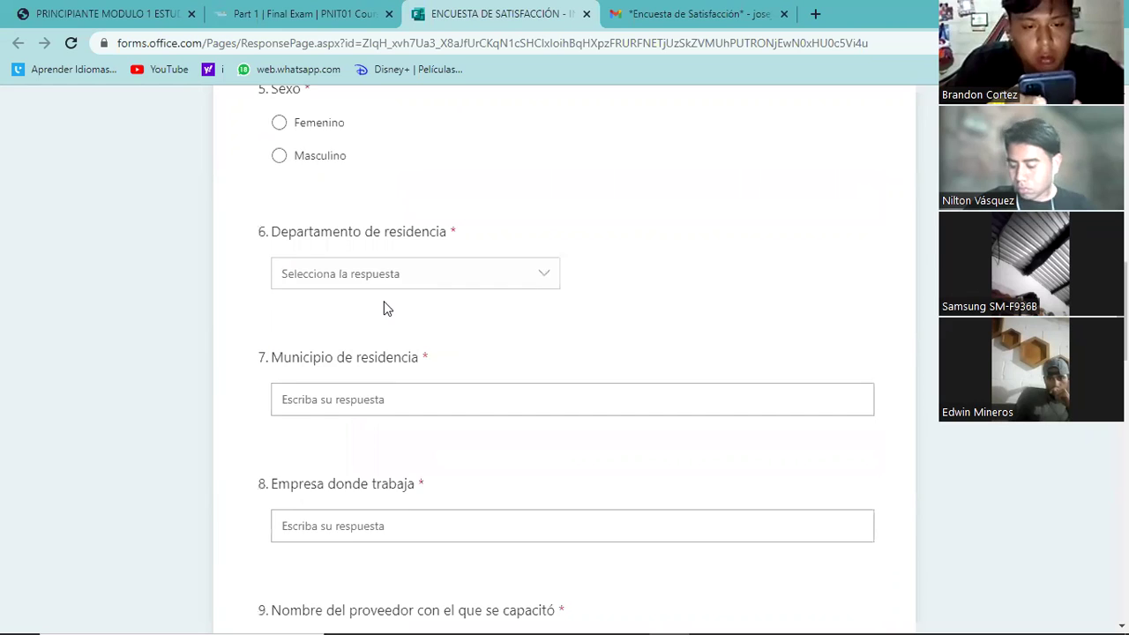
scroll(385, 308, "down", 2)
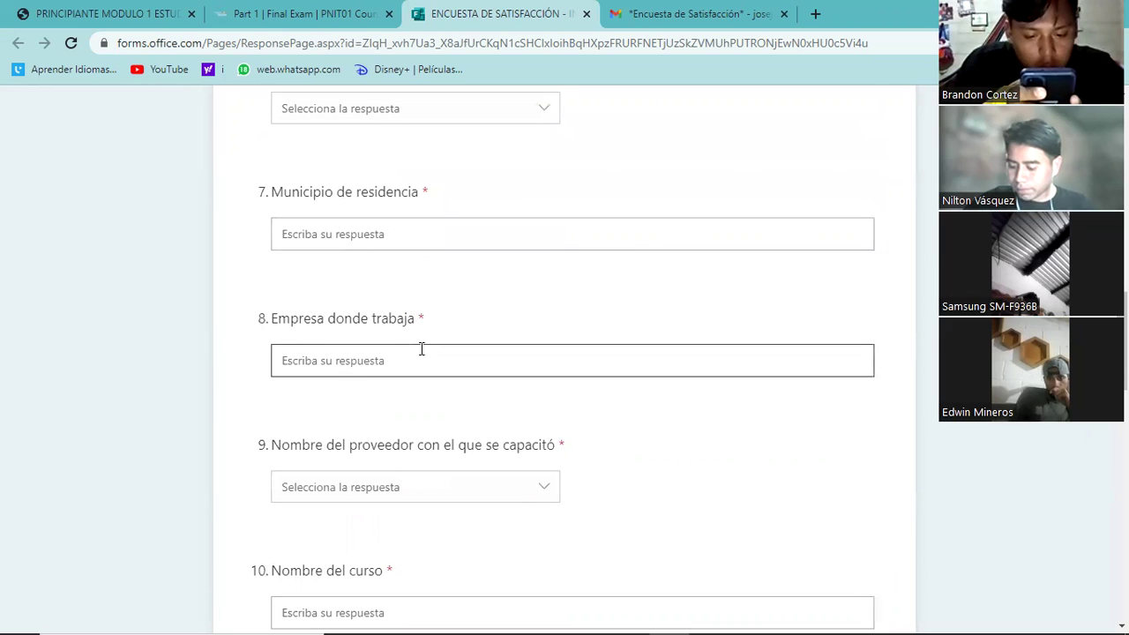
scroll(408, 344, "up", 2)
scroll(418, 386, "down", 2)
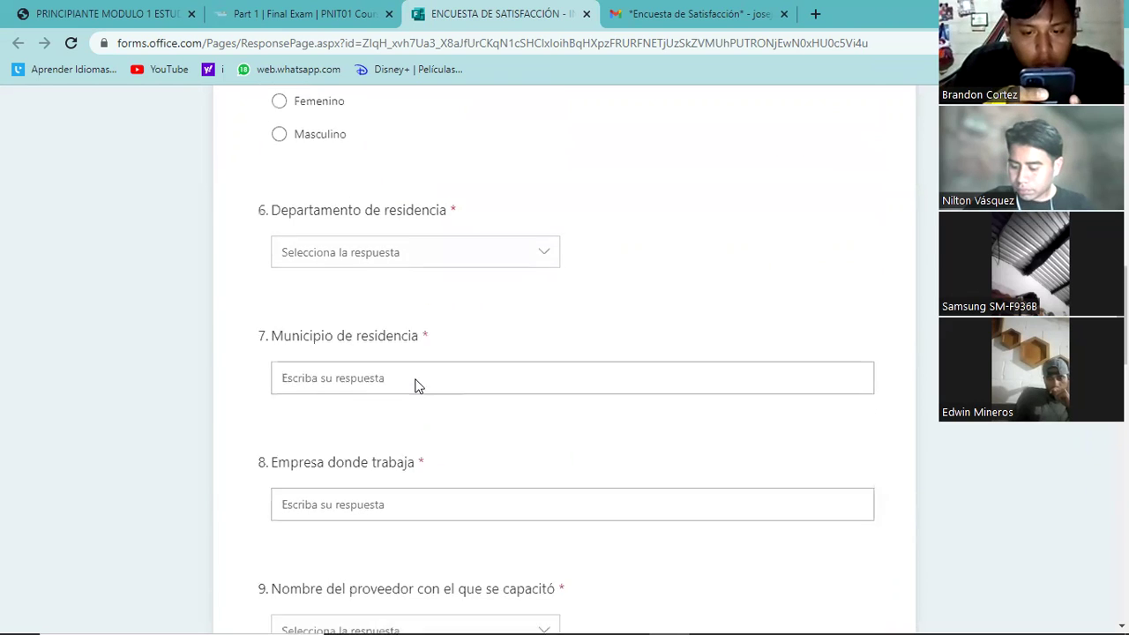
left_click(417, 367)
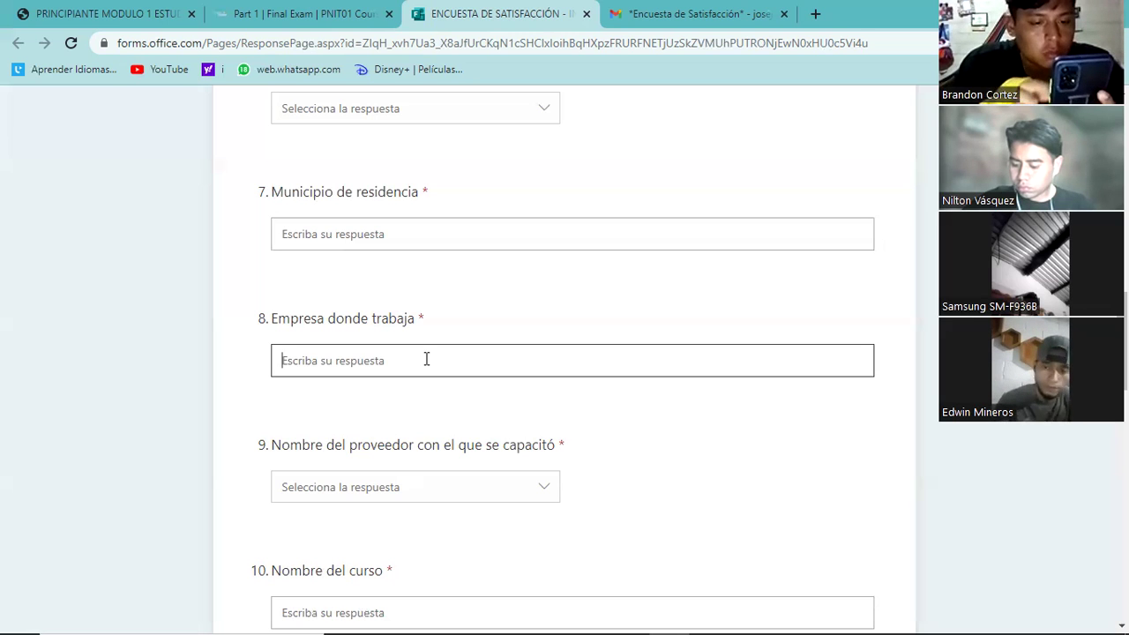
Choose INGLES CORPORATIVO (REGAL INTERNATIONAL, S.A. DE C.V.) as the Nombre del proveedor con el que se capacitó in question 9
left_click(546, 494)
scroll(545, 484, "down", 2)
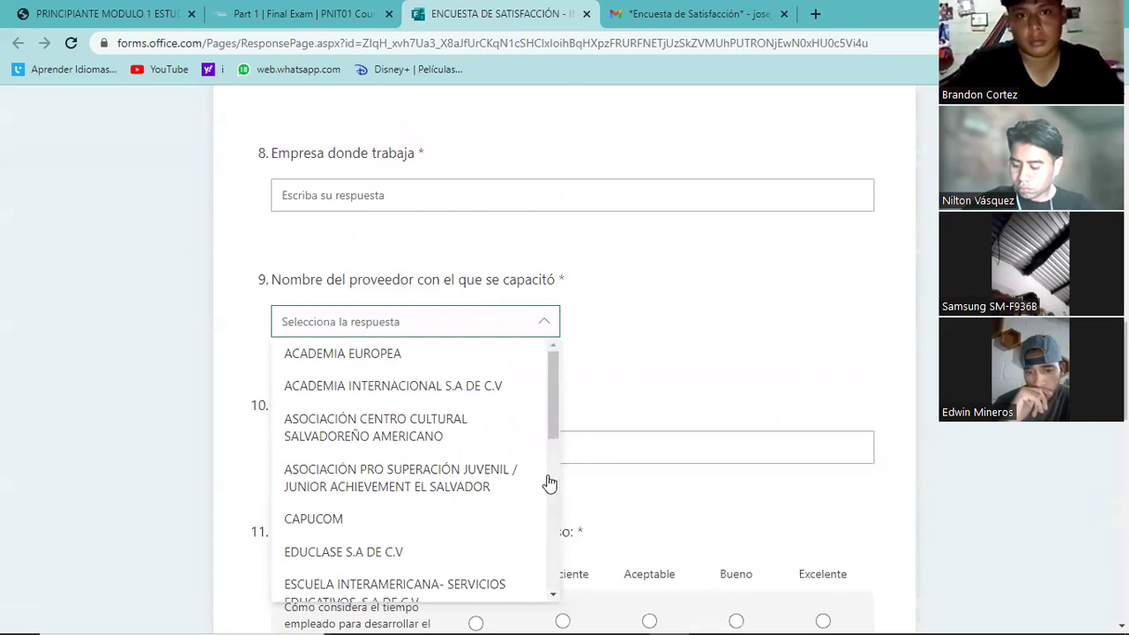
scroll(494, 436, "down", 3)
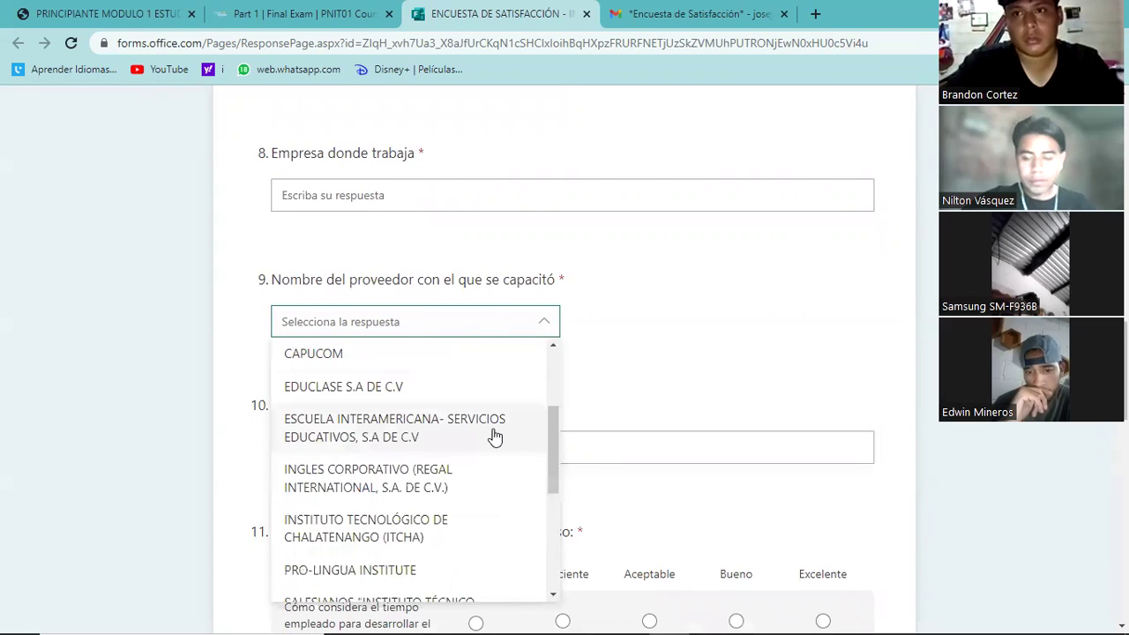
scroll(495, 437, "down", 4)
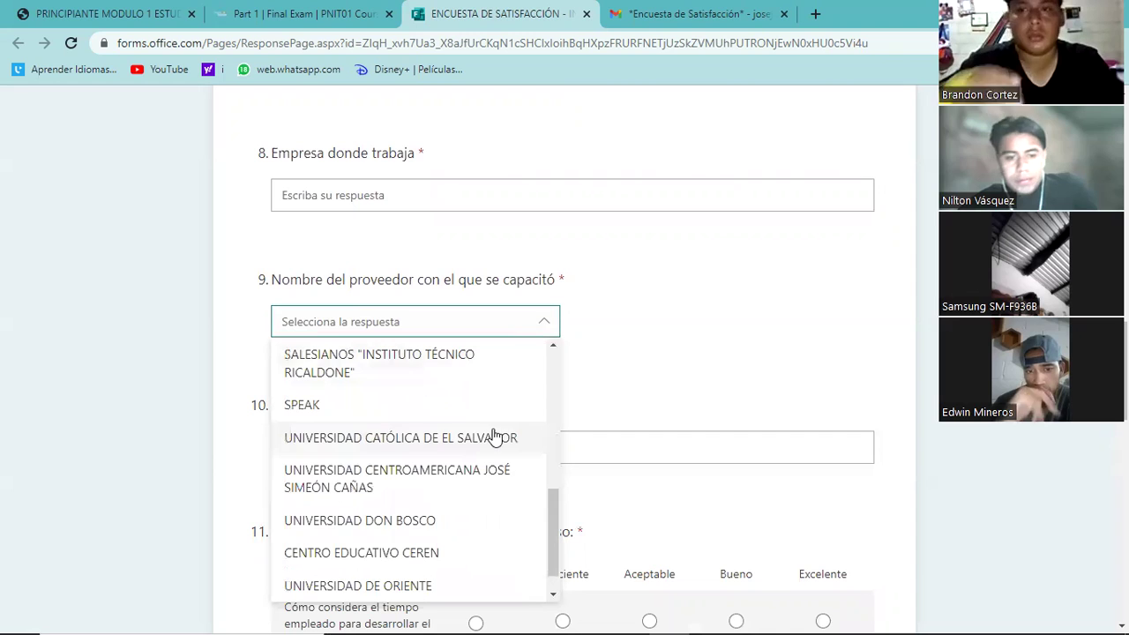
scroll(496, 437, "up", 3)
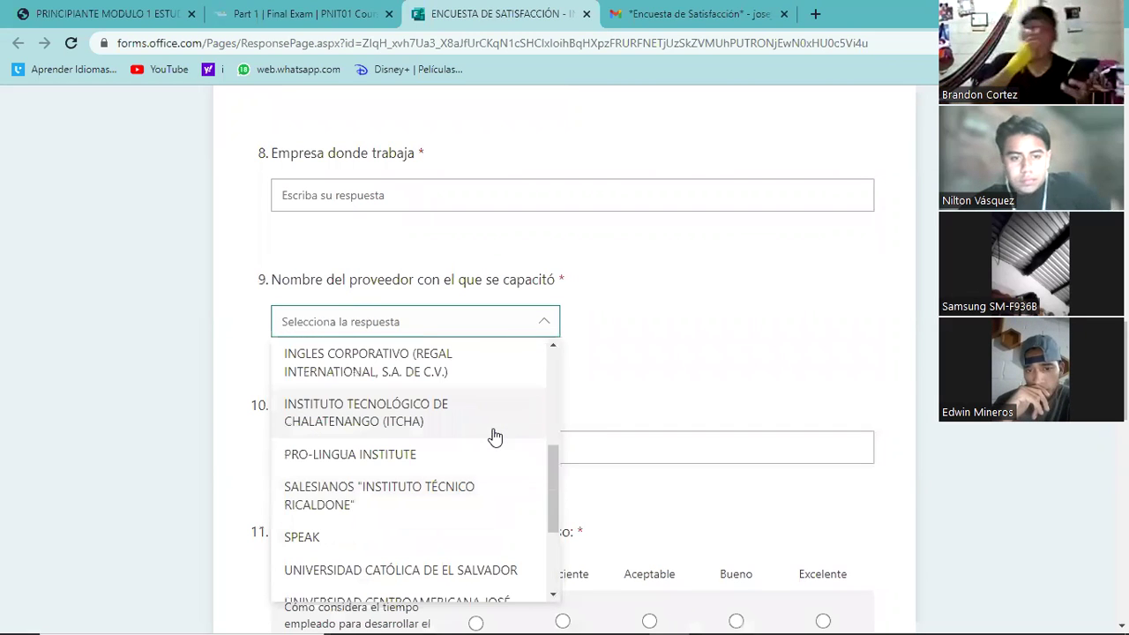
left_click(436, 370)
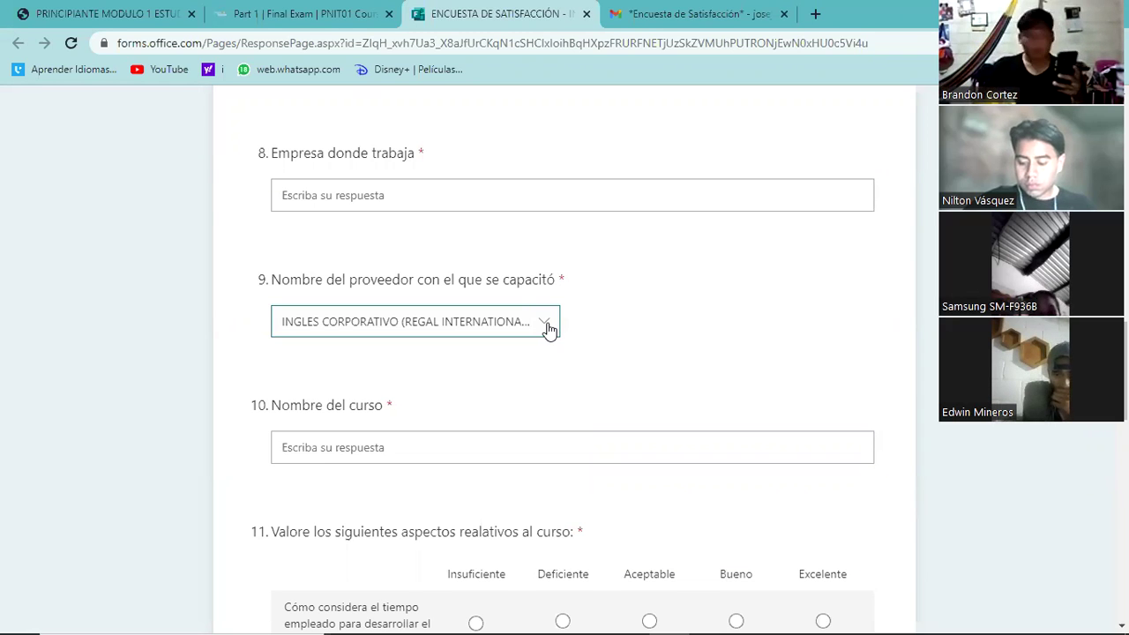
View the Nombre del curso question, check the course name in the survey email and return to the survey
left_click(381, 448)
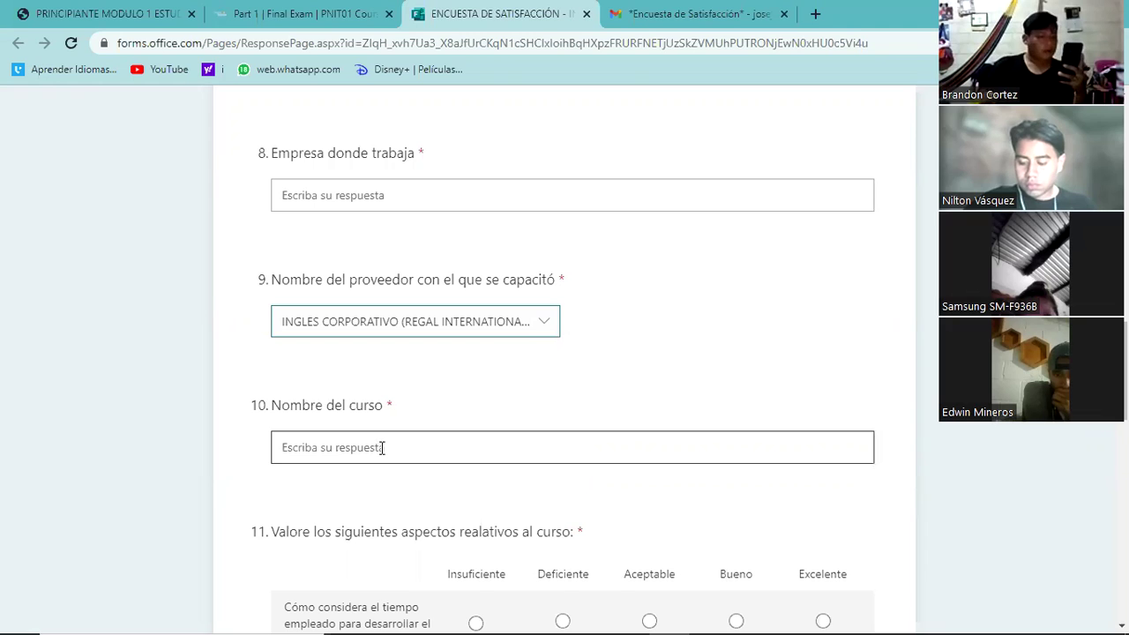
scroll(381, 447, "down", 2)
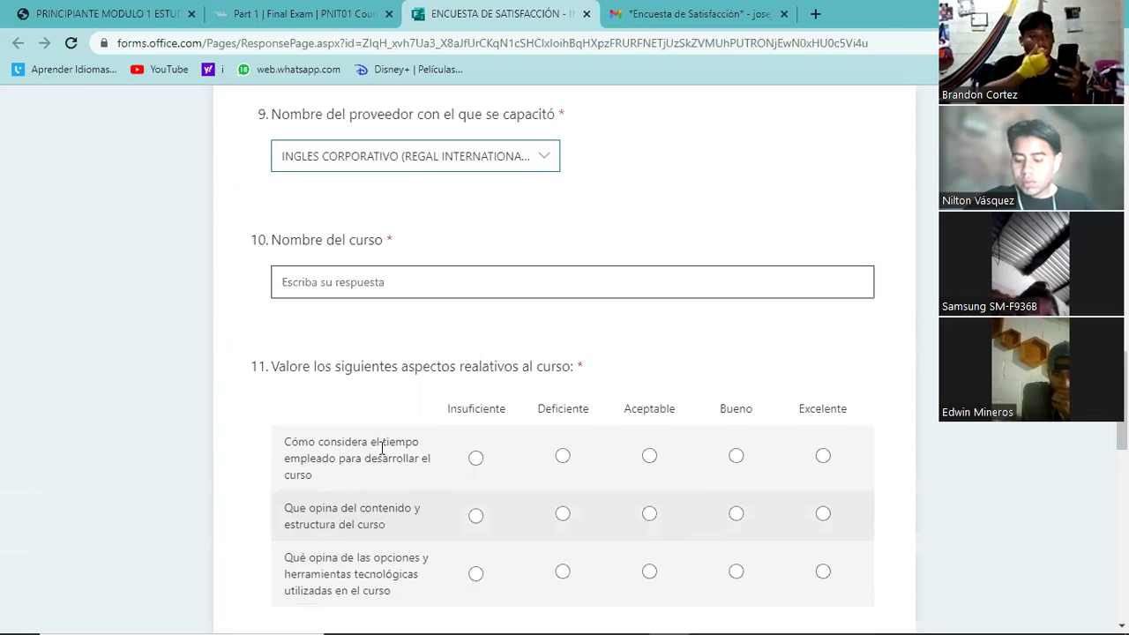
left_click(395, 283)
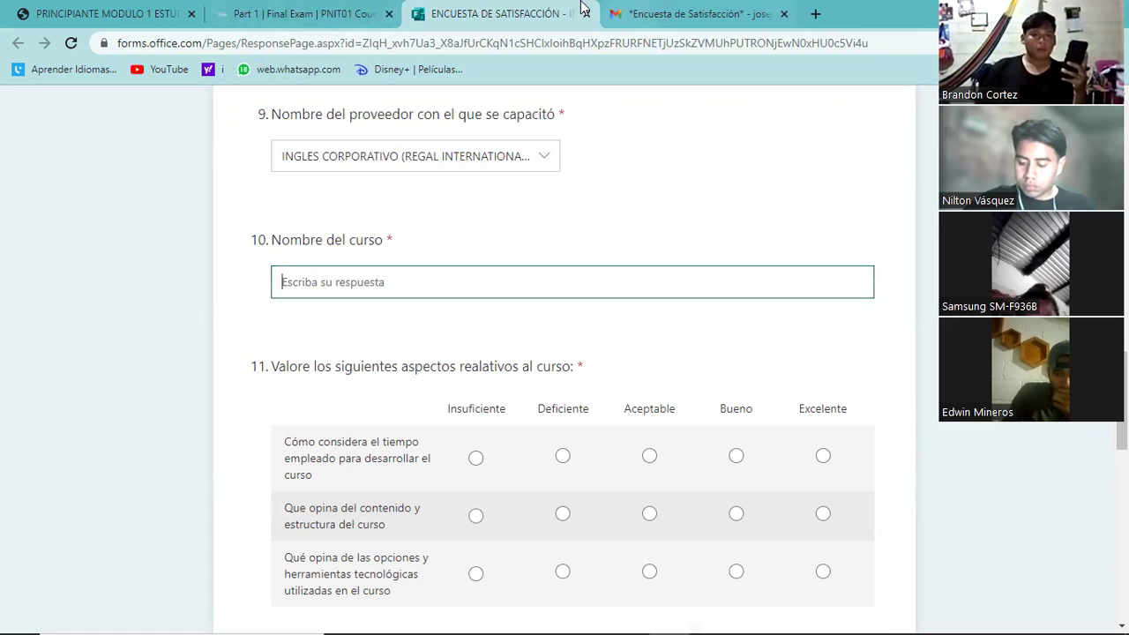
left_click(655, 13)
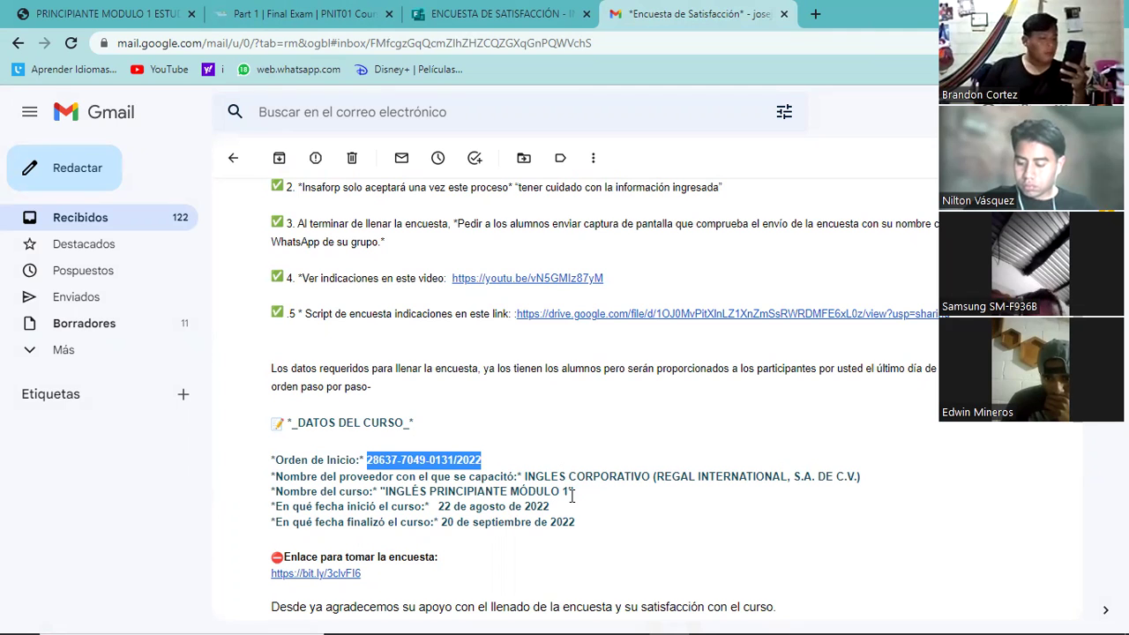
left_click(552, 11)
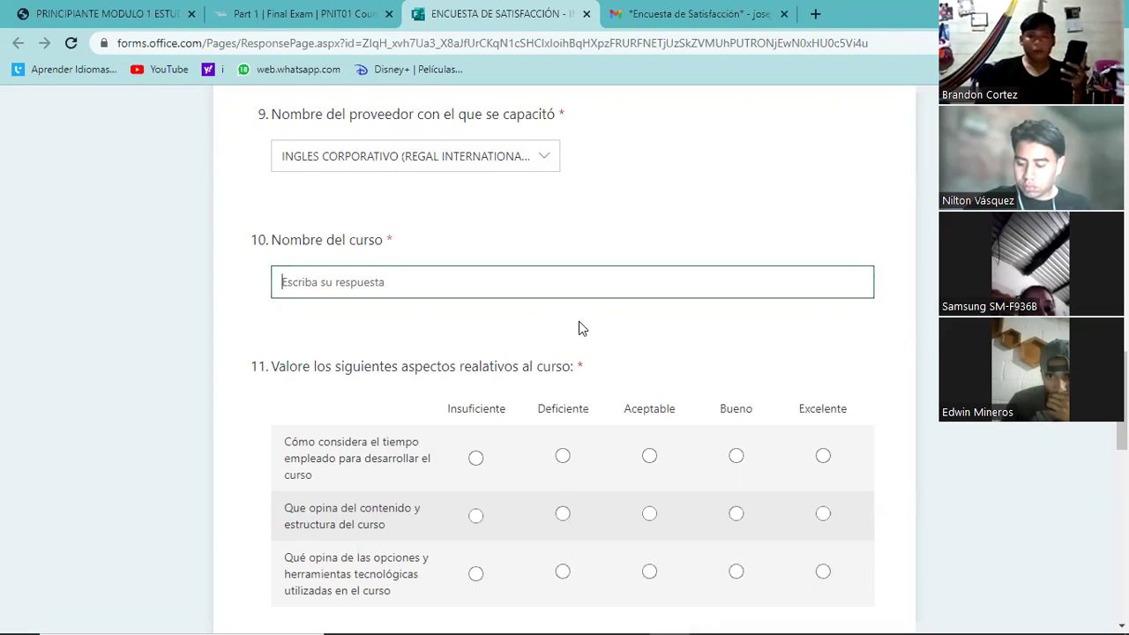
scroll(578, 325, "down", 2)
scroll(579, 325, "up", 2)
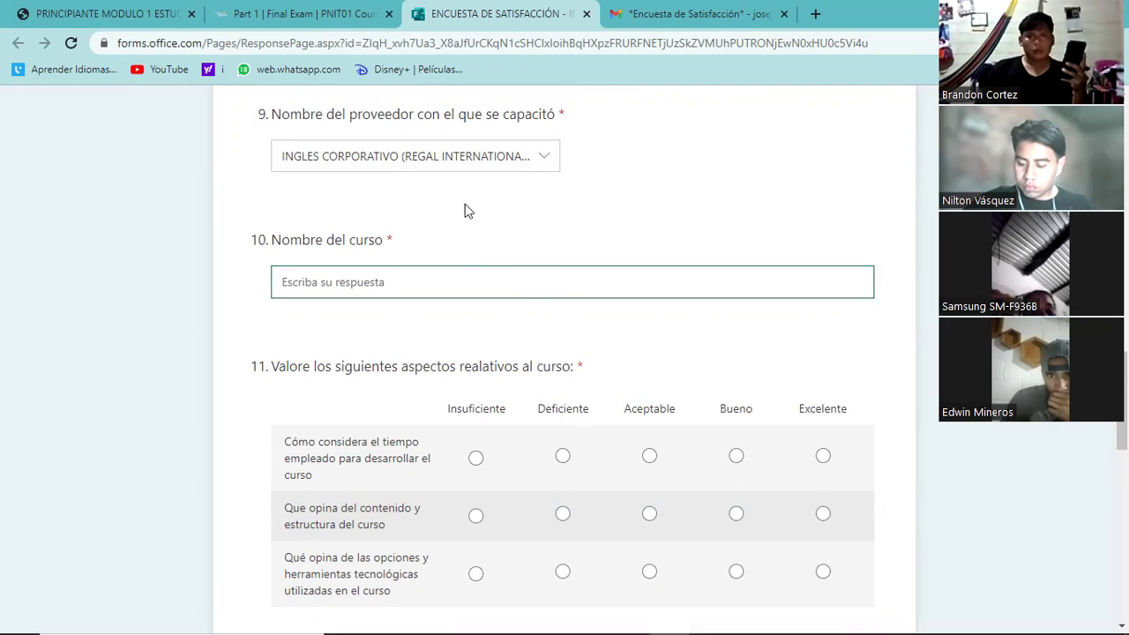
Go back to the survey email and highlight the course name INGLÉS PRINCIPIANTE MÓDULO 1 in the course data
left_click(647, 13)
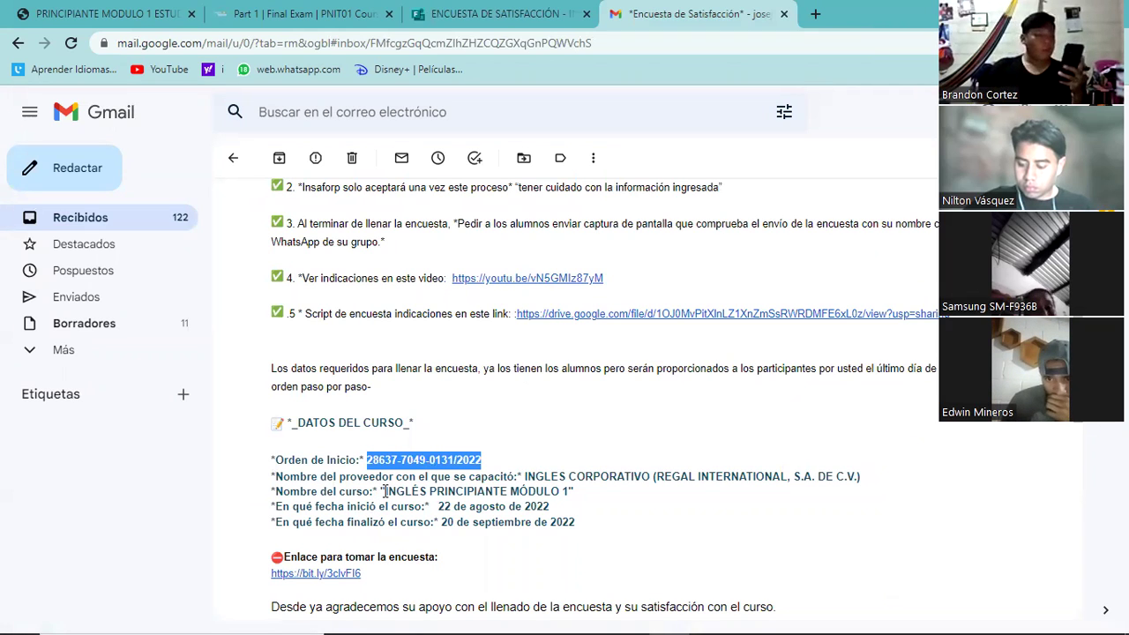
left_click_drag(384, 492, 571, 492)
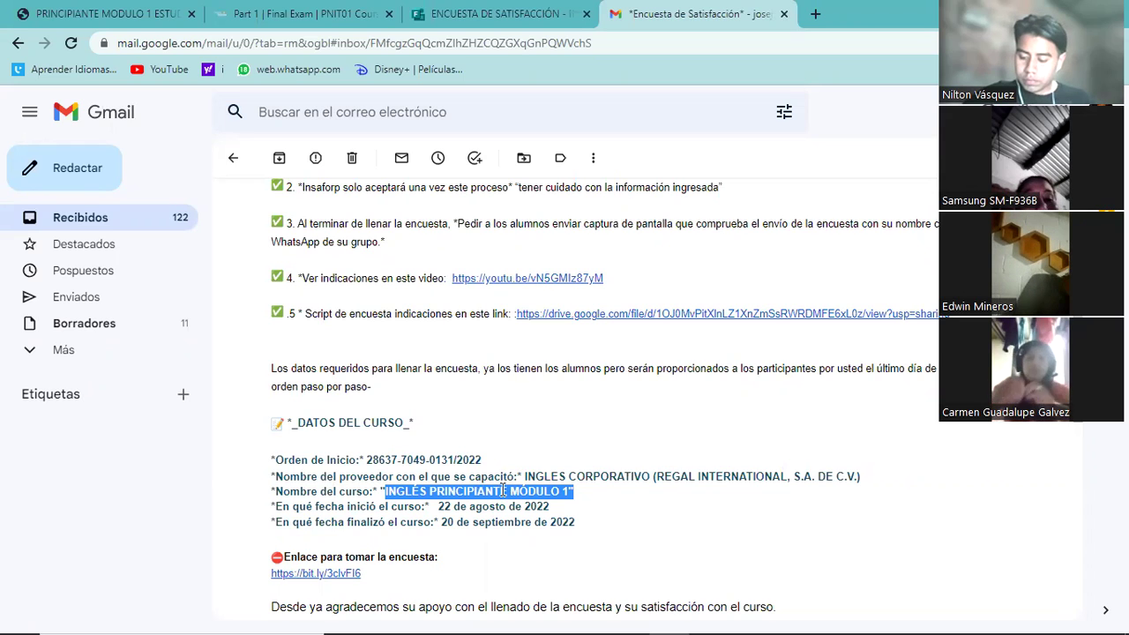
left_click(573, 494)
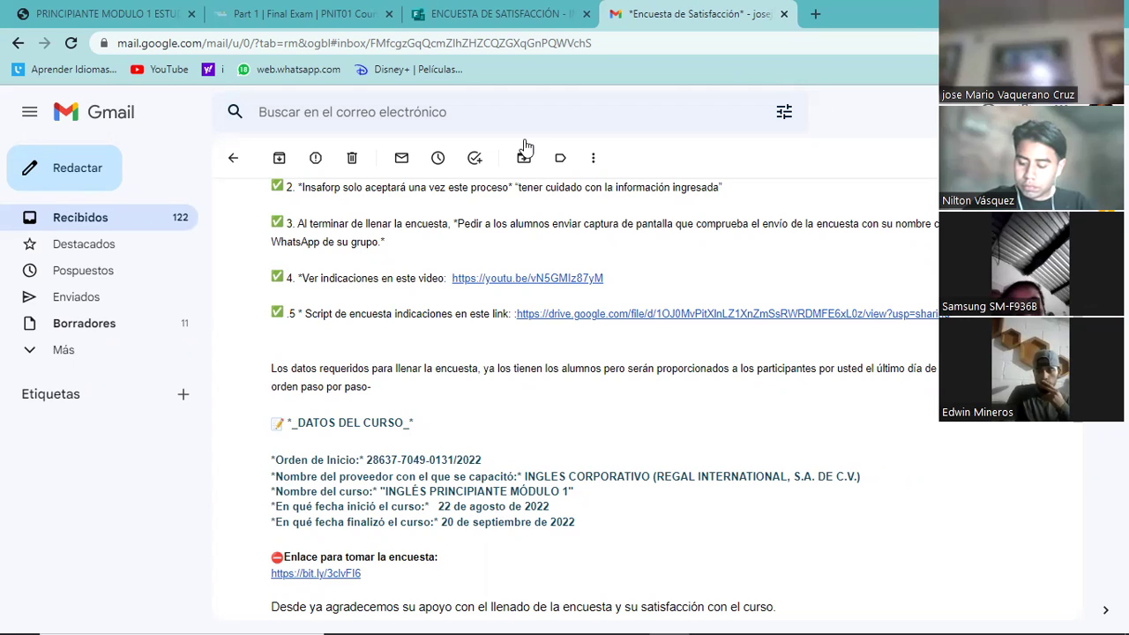
Return to the survey and rate the course time, content and structure, and technological tools in question 11 as Excelente
left_click(591, 13)
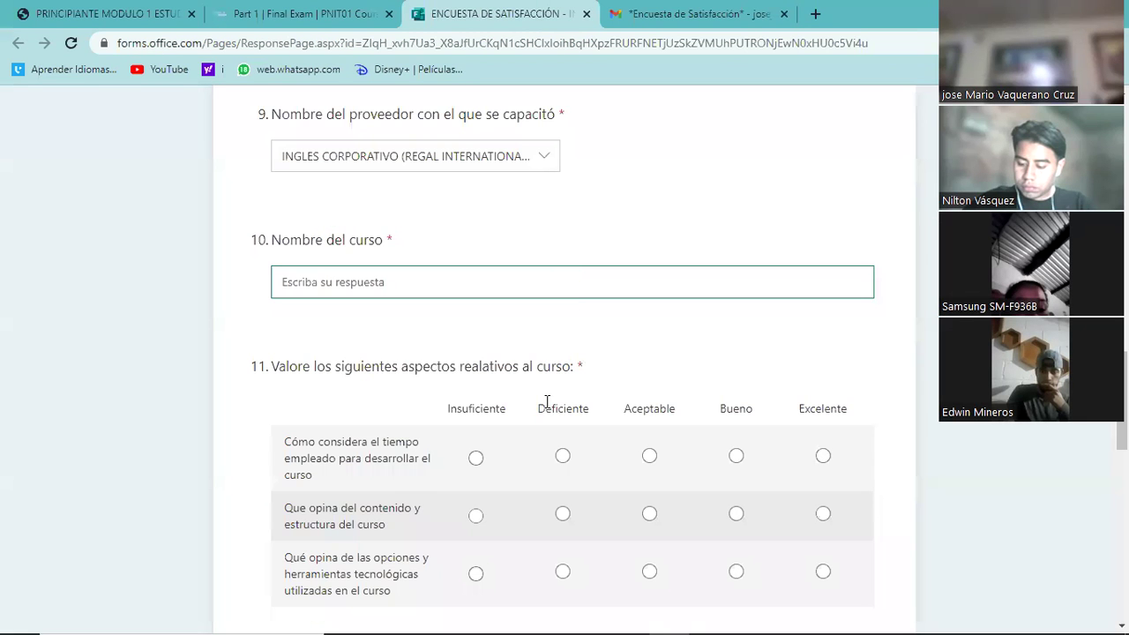
scroll(545, 403, "down", 2)
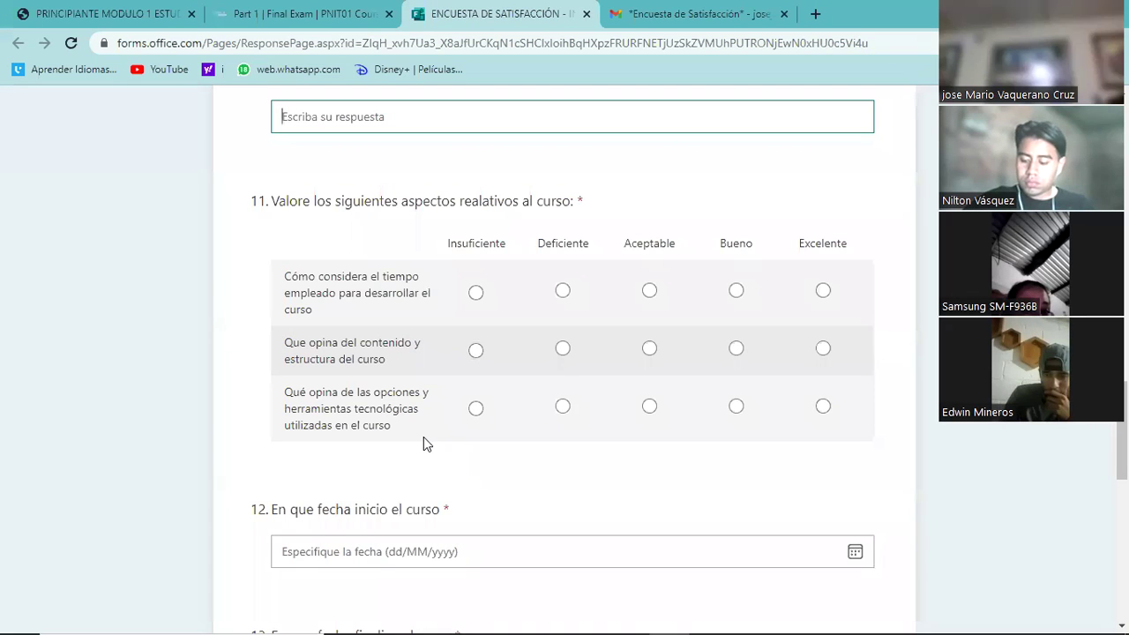
left_click(825, 291)
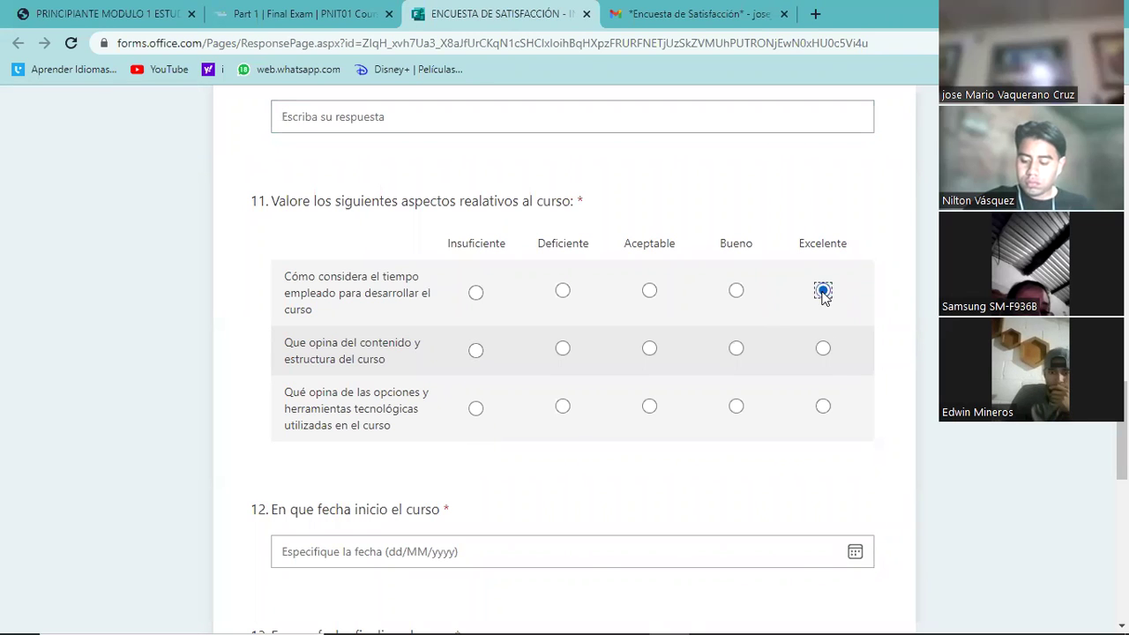
left_click(823, 347)
left_click(823, 405)
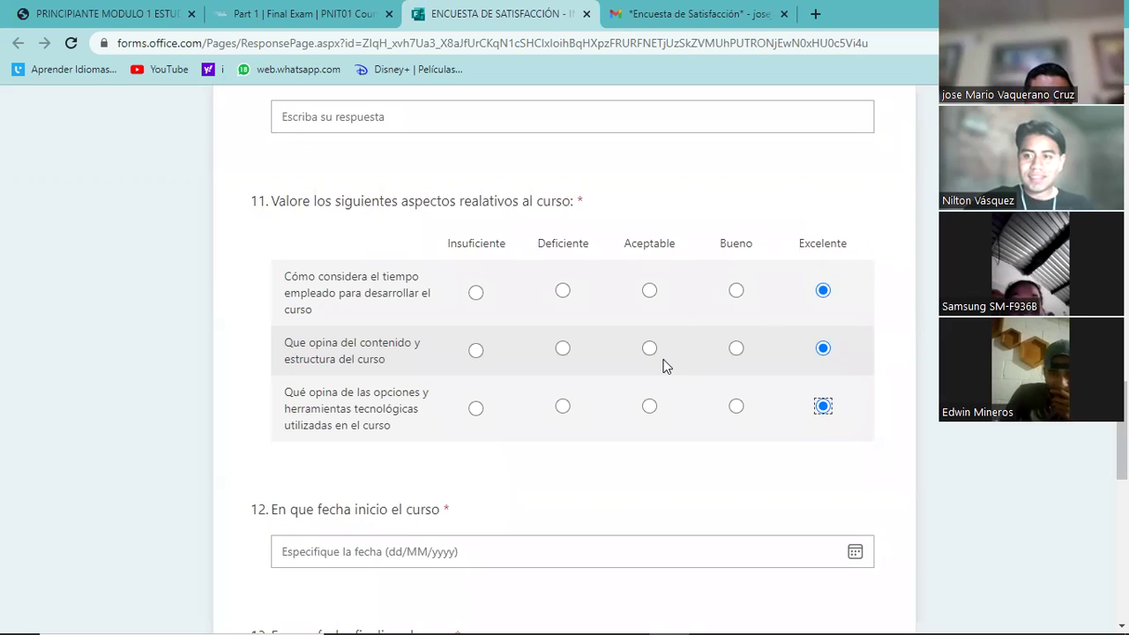
scroll(666, 367, "down", 2)
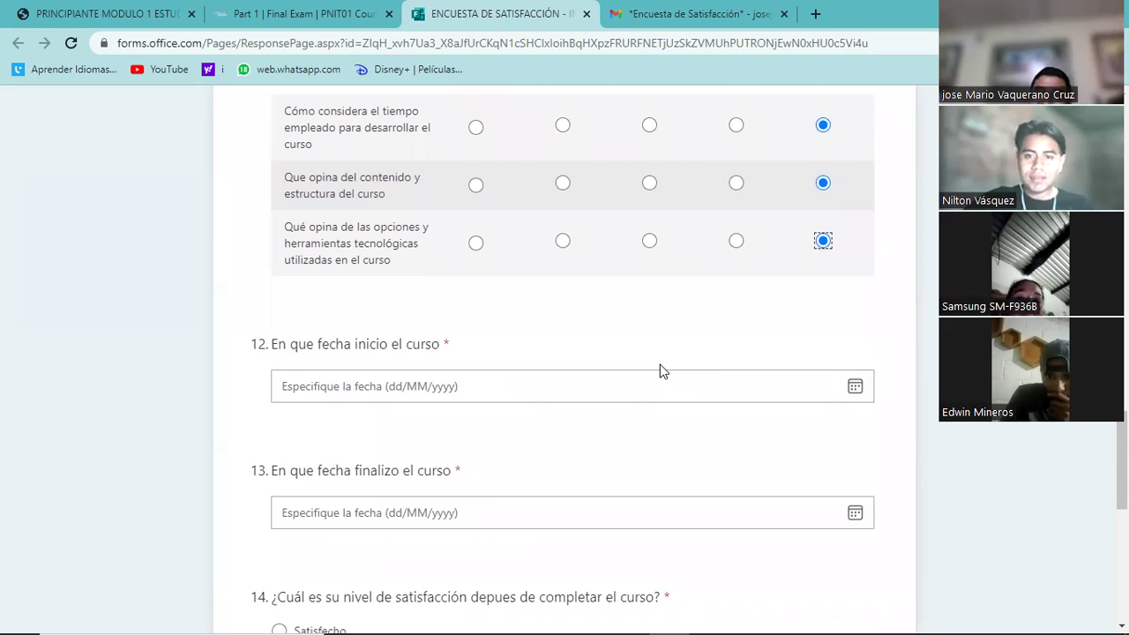
scroll(663, 370, "up", 2)
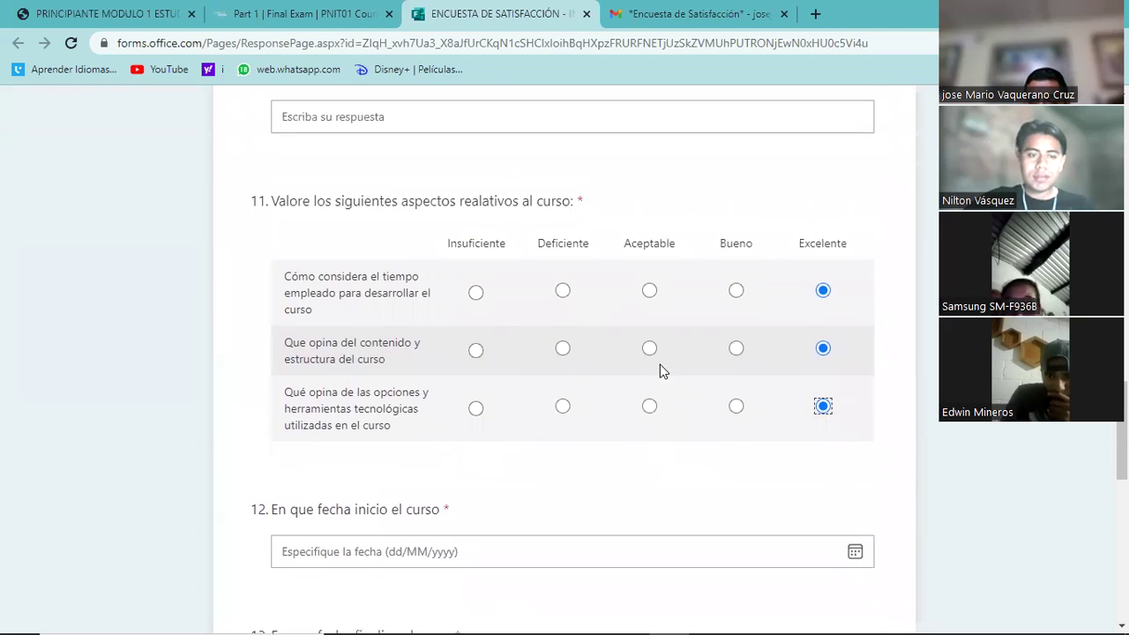
scroll(661, 371, "up", 2)
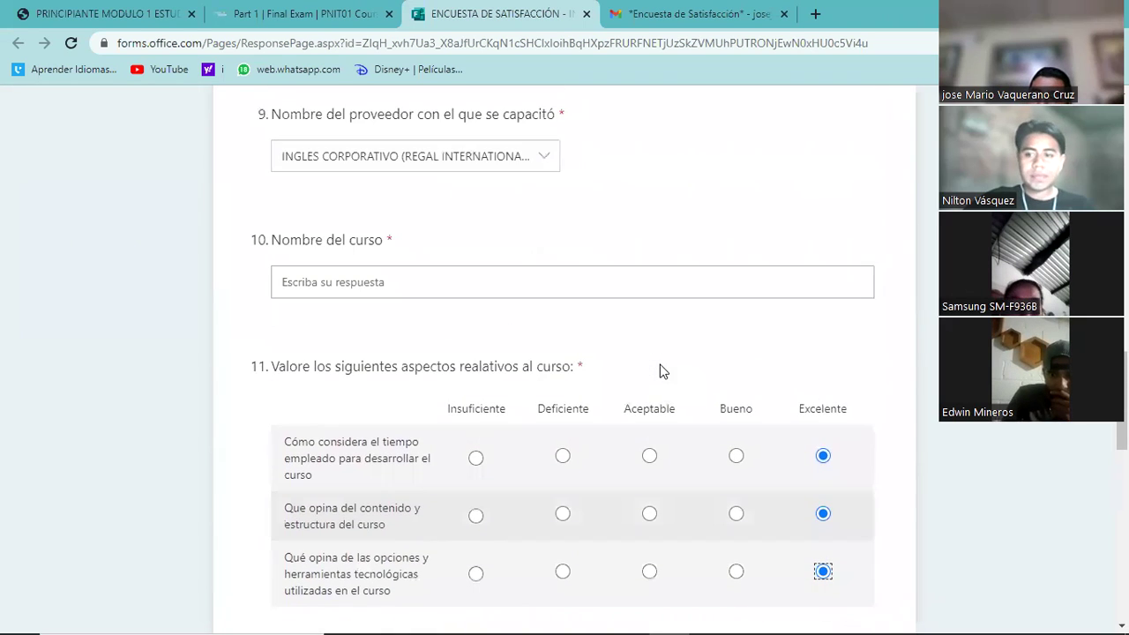
left_click(403, 291)
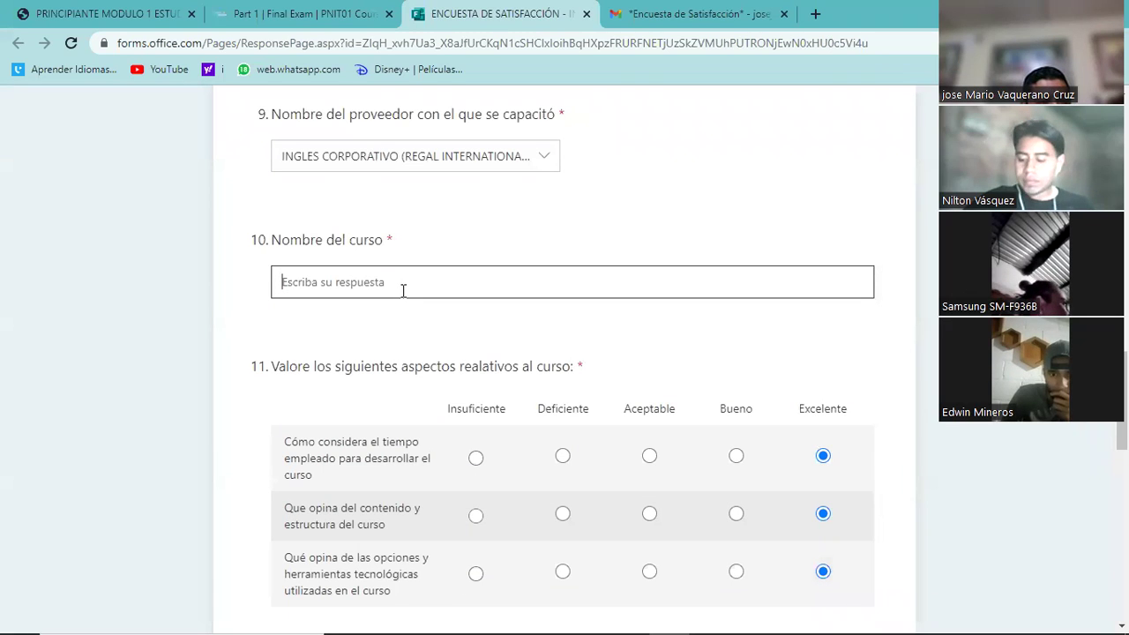
type("IN")
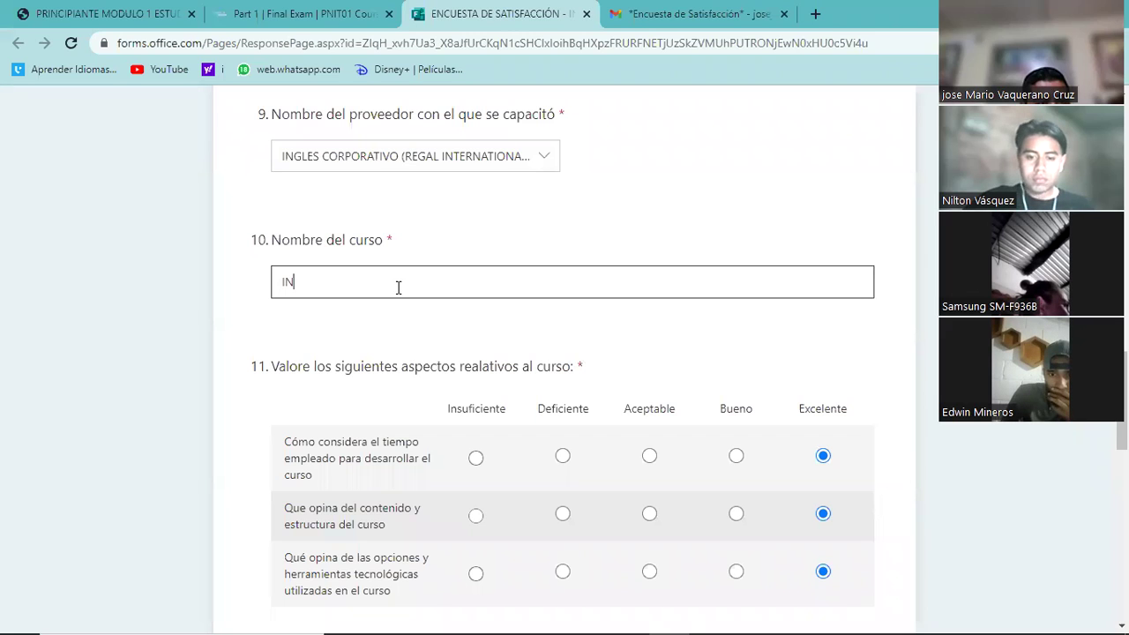
key("BackSpace")
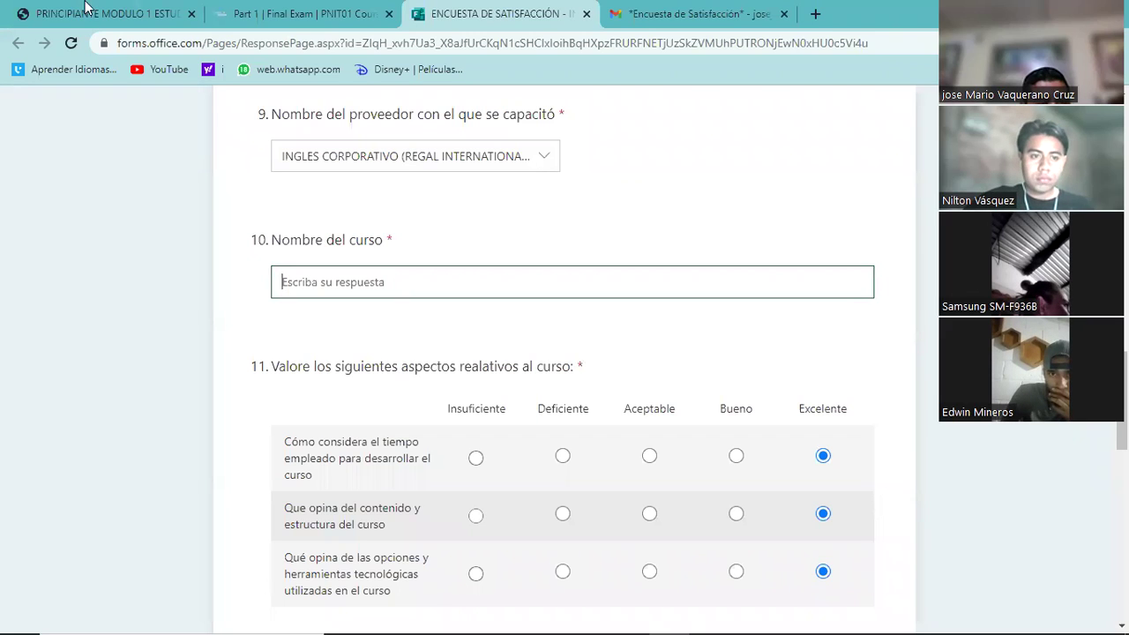
Switch to the survey email and copy the course name INGLÉS PRINCIPIANTE MÓDULO from the course data
left_click(638, 12)
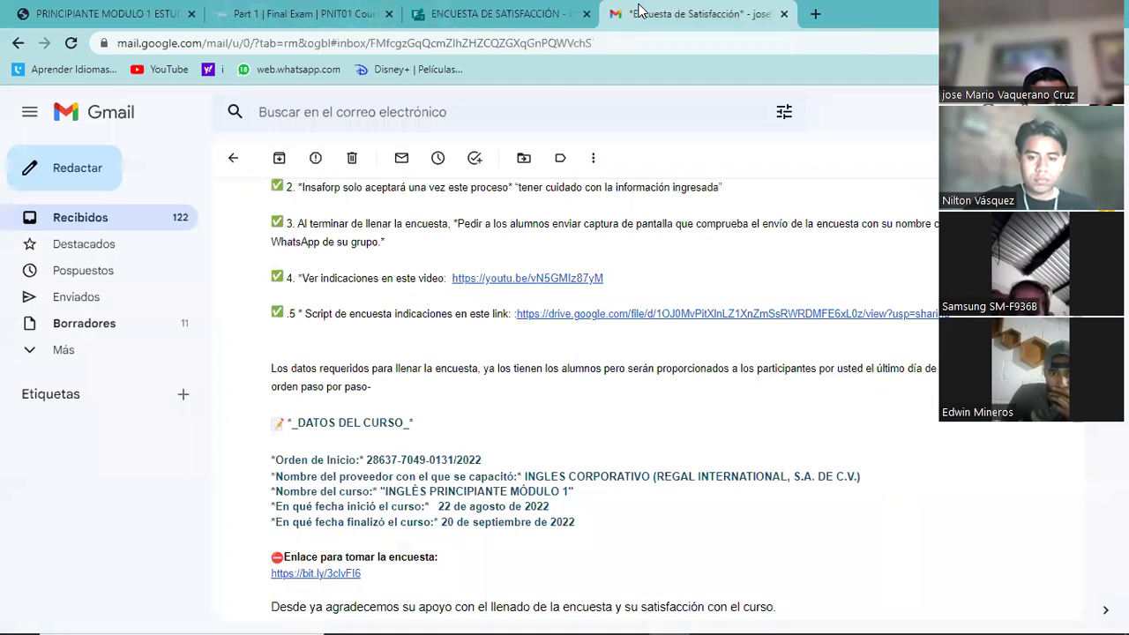
left_click_drag(383, 495, 572, 495)
left_click(562, 495)
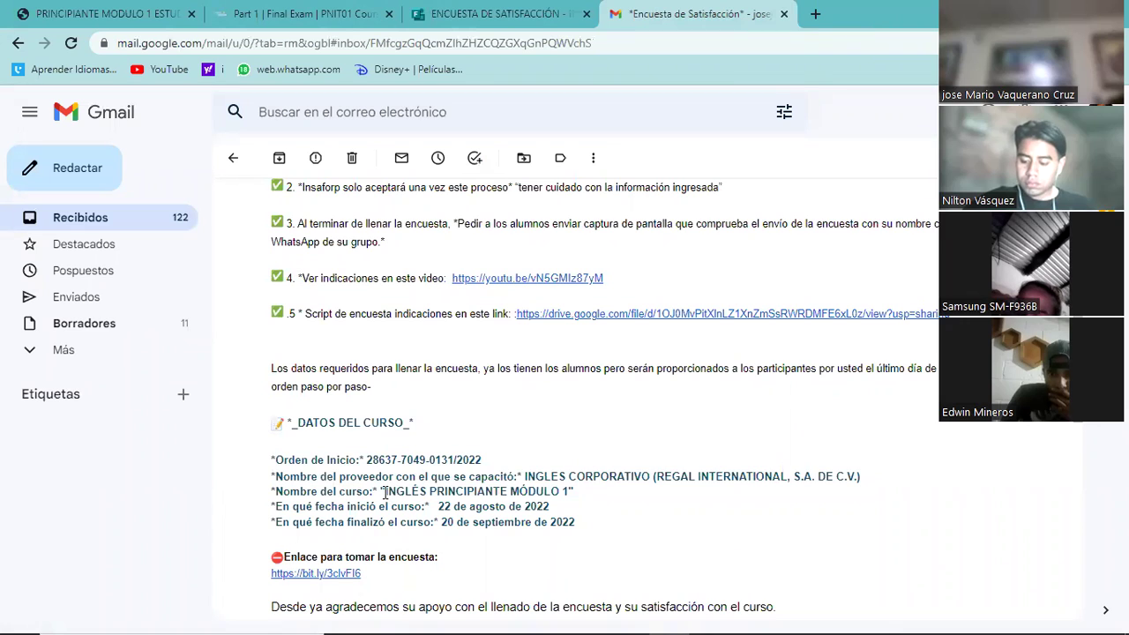
left_click_drag(385, 494, 565, 494)
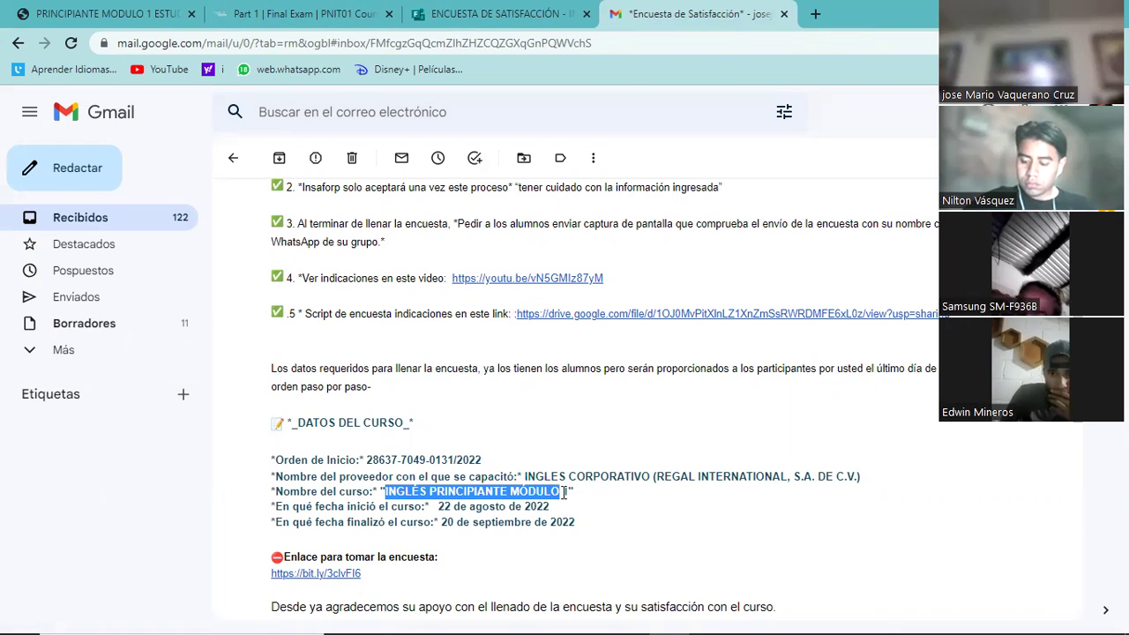
left_click(564, 494)
left_click_drag(565, 494, 393, 493)
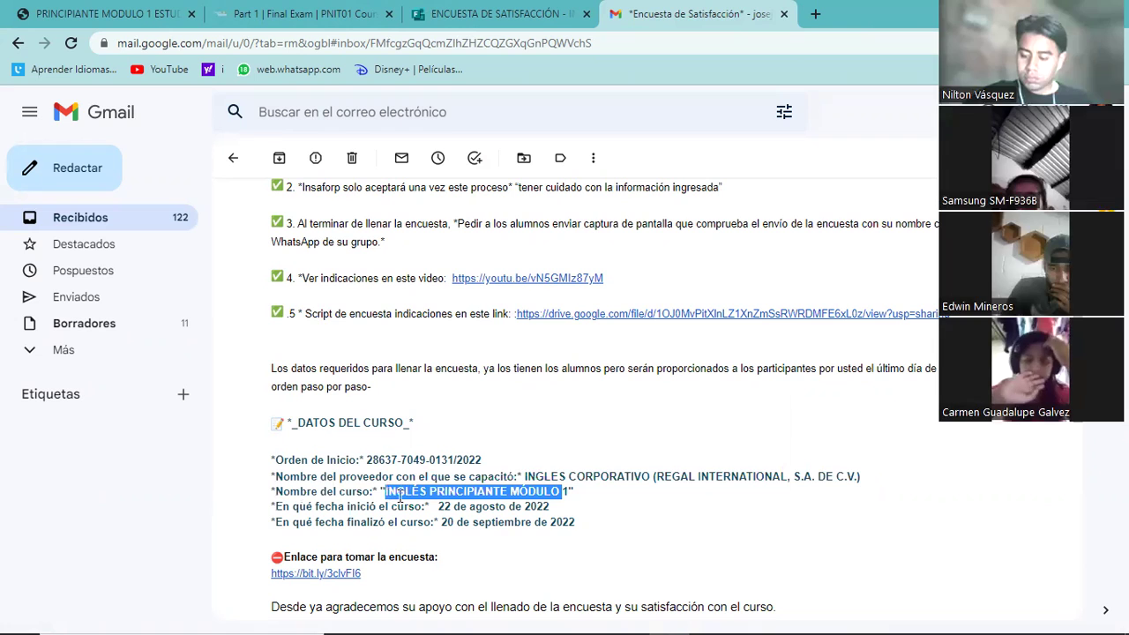
right_click(432, 486)
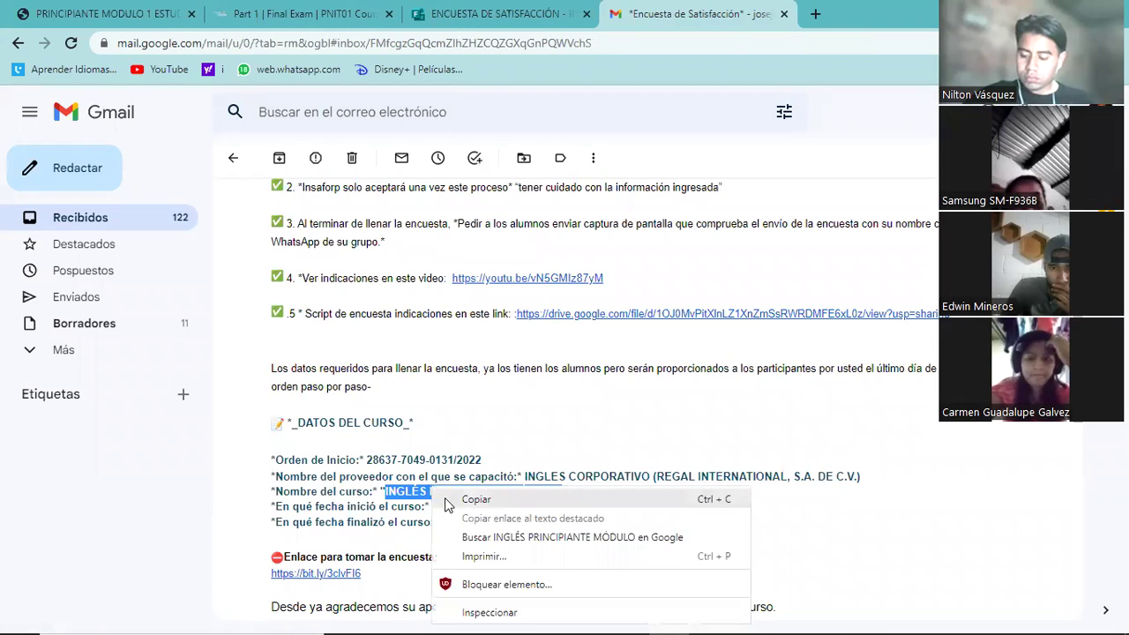
left_click(475, 500)
Return to the survey, paste the copied course name into question 10 and complete it as INGLÉS PRINCIPIANTE MÓDULO 1
left_click(456, 14)
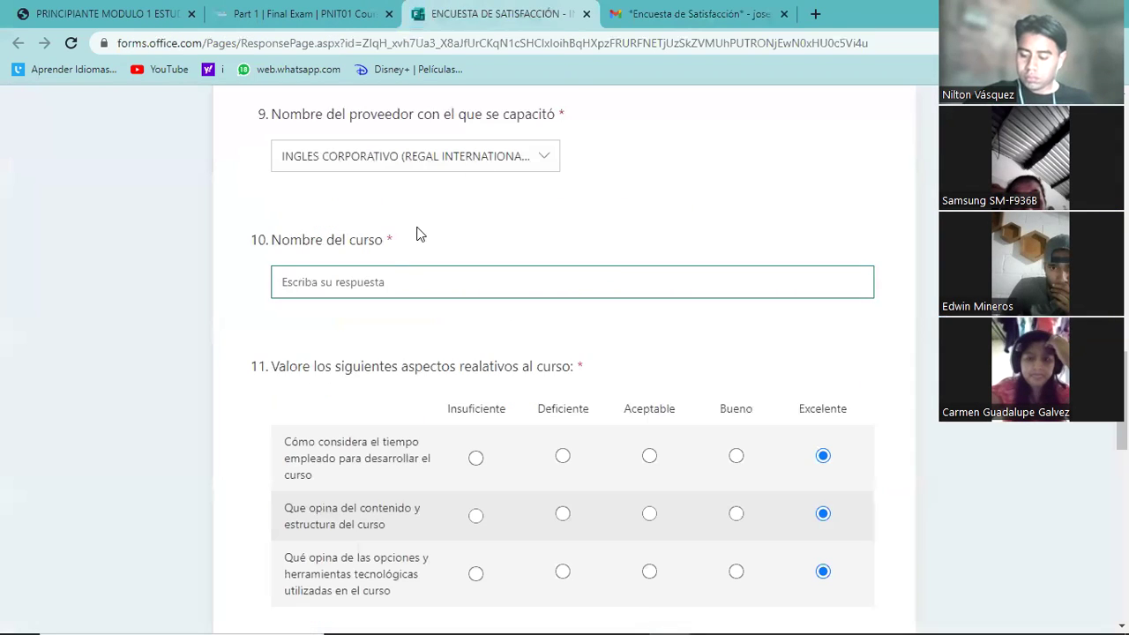
left_click(375, 277)
right_click(369, 281)
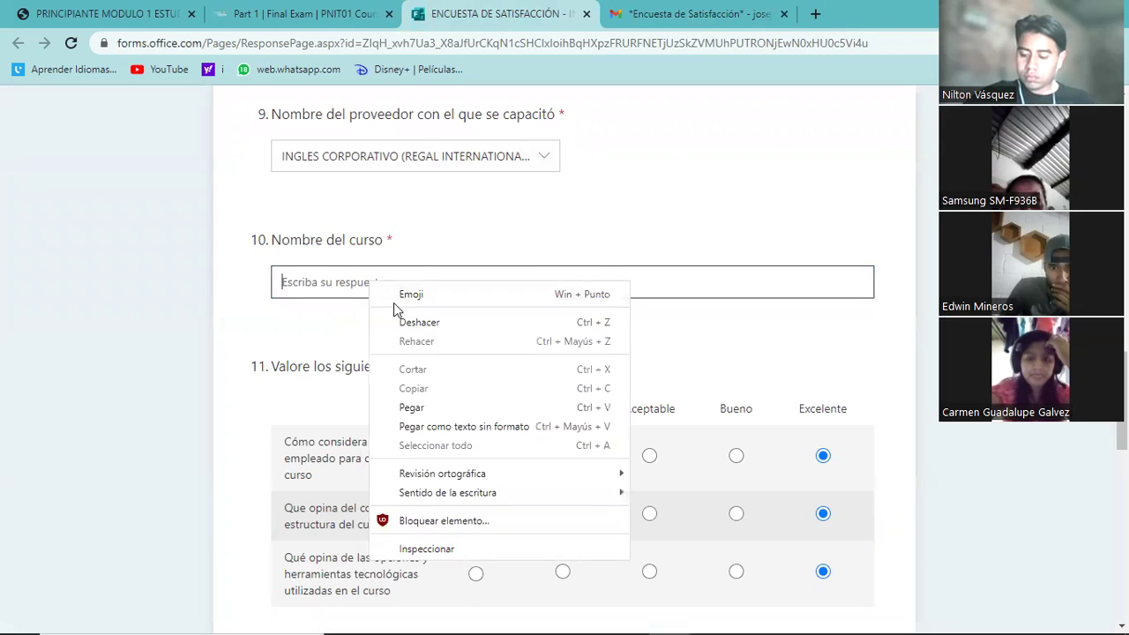
left_click(413, 408)
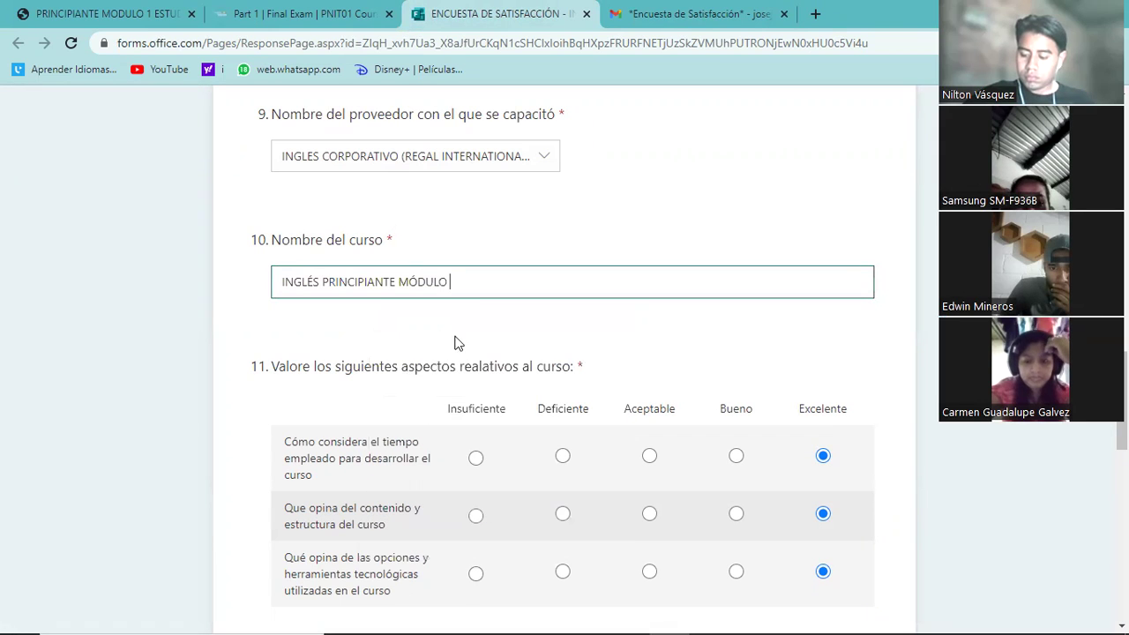
type("1")
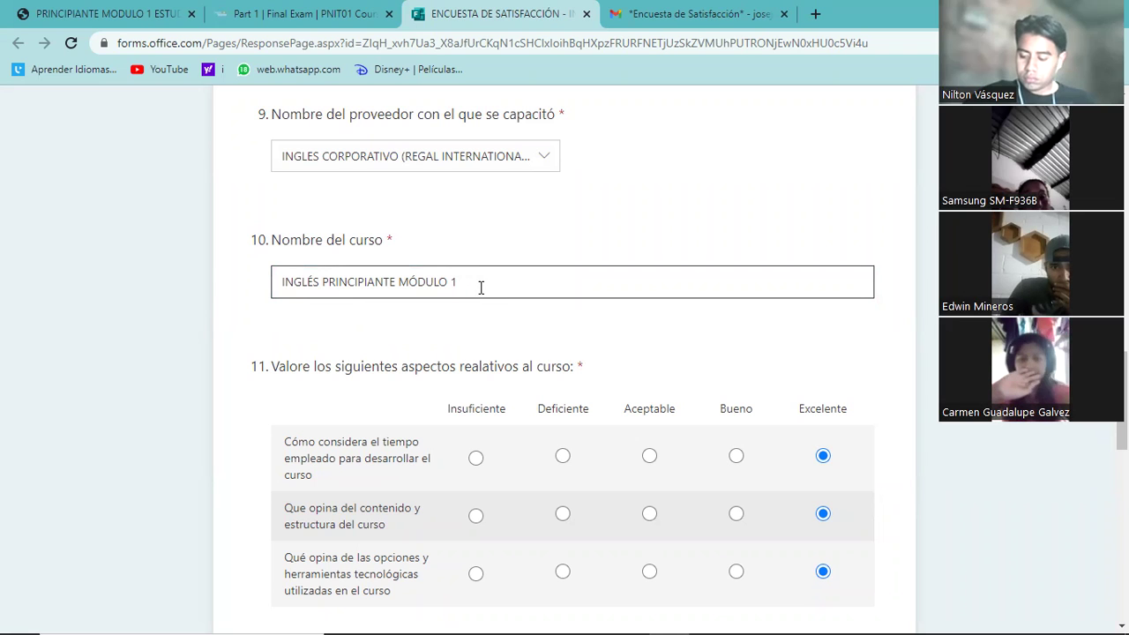
left_click(444, 100)
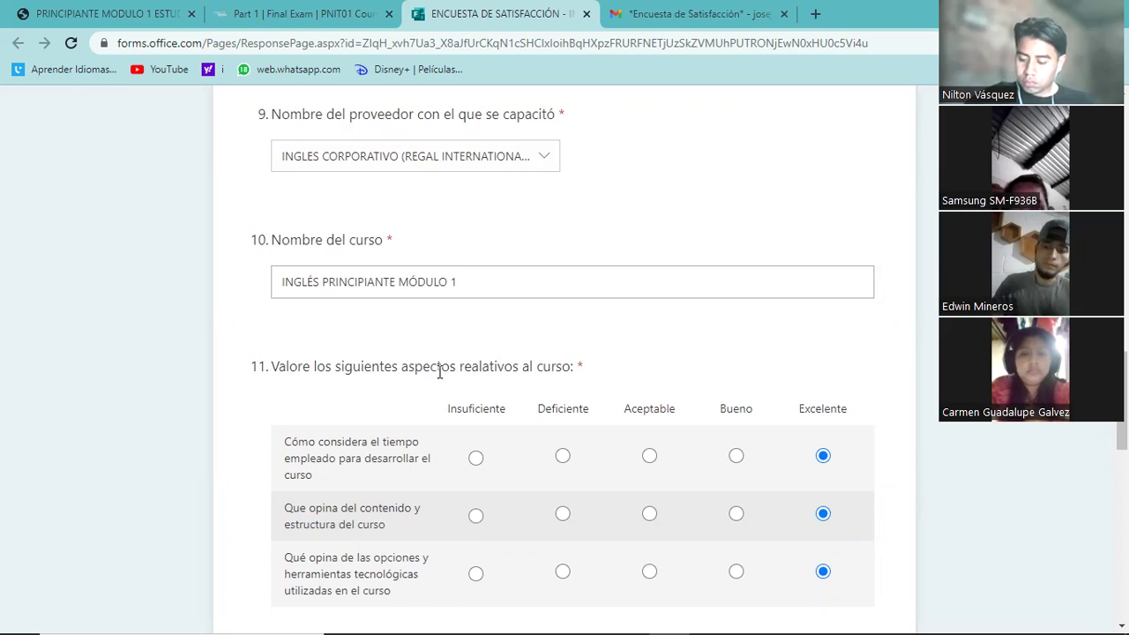
Set the course start date in question 12 to 22/08/2022, correcting an initial pick of 22/09/2022
scroll(493, 403, "down", 2)
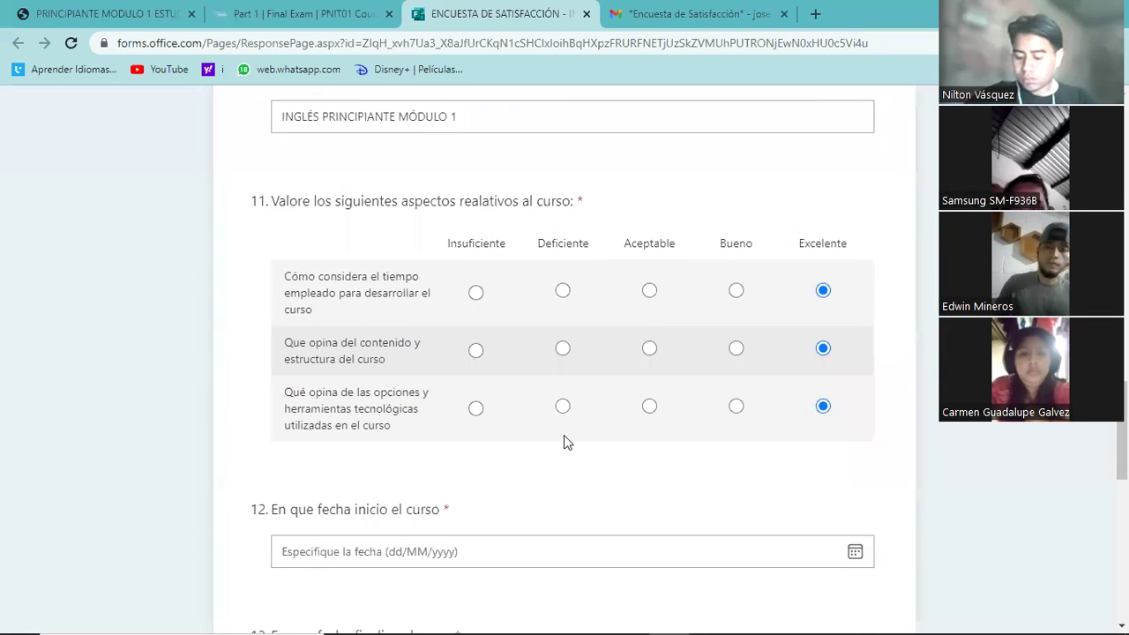
scroll(555, 445, "down", 2)
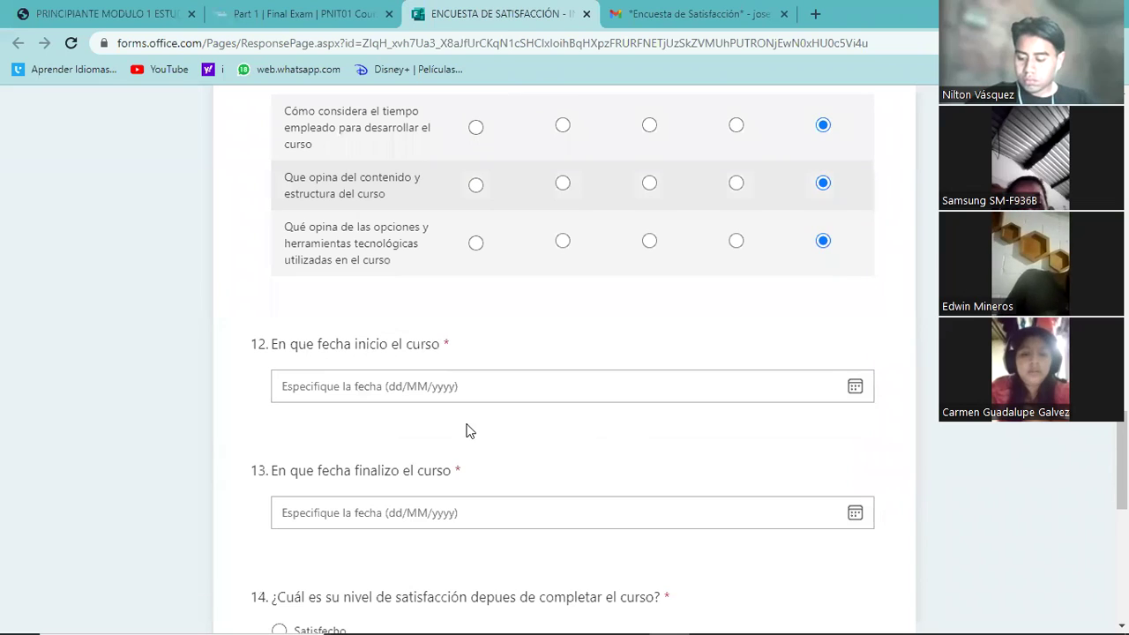
left_click(861, 391)
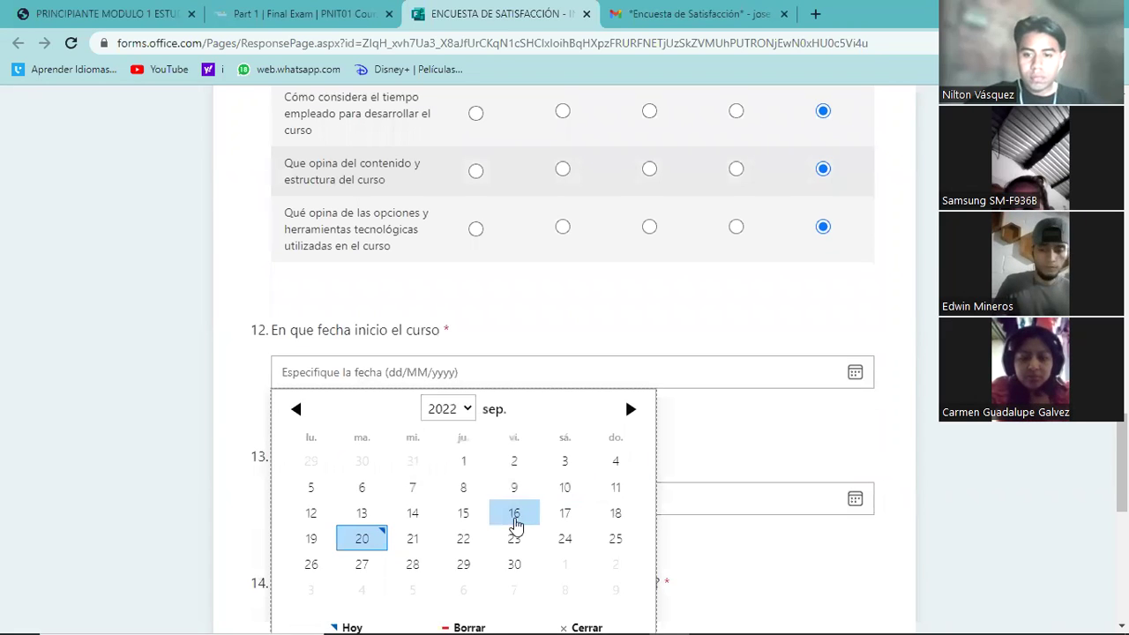
left_click(479, 540)
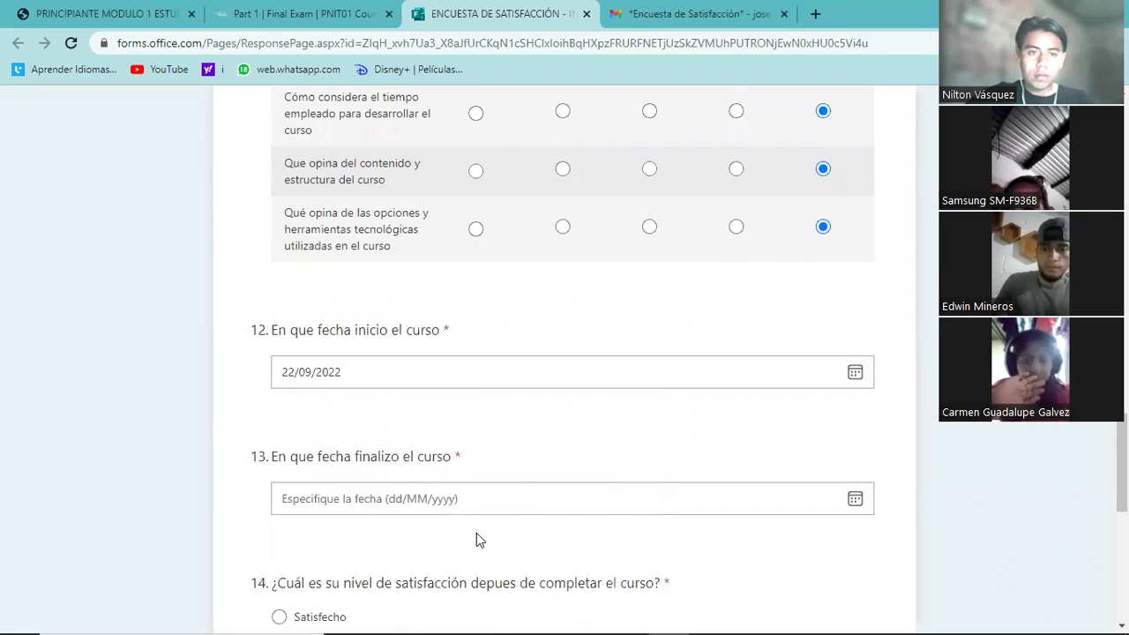
left_click(856, 385)
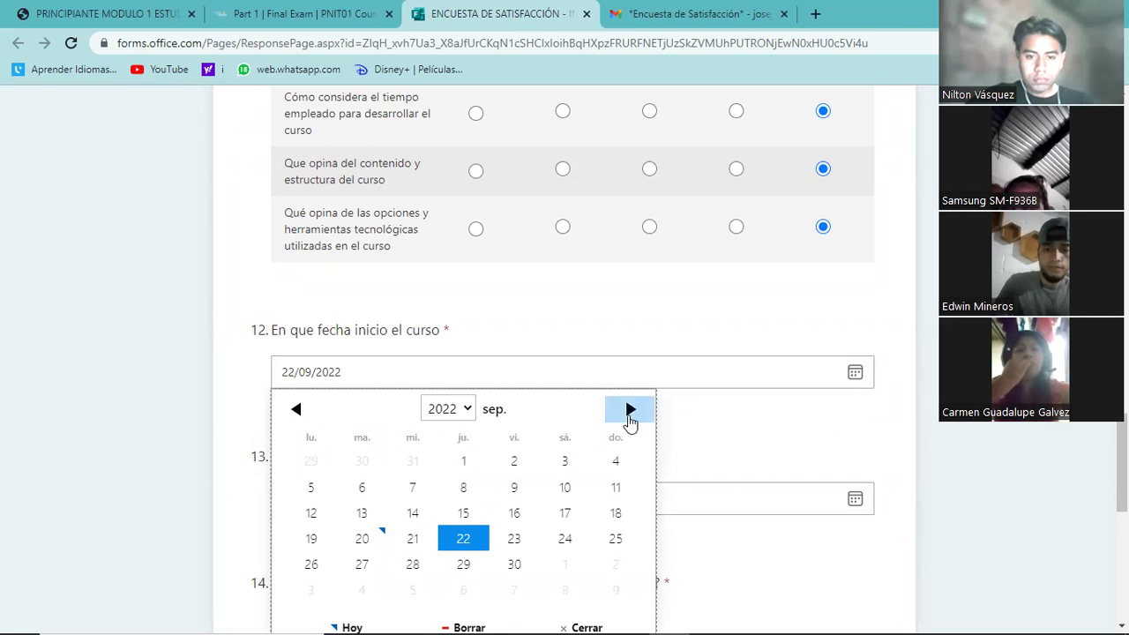
left_click(298, 412)
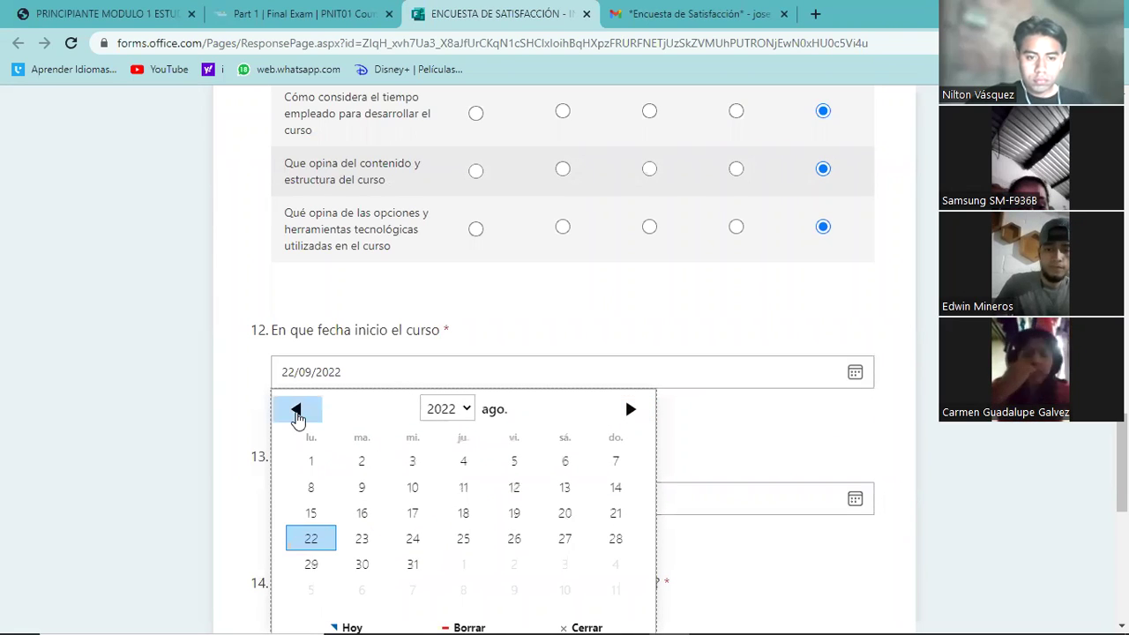
left_click(318, 540)
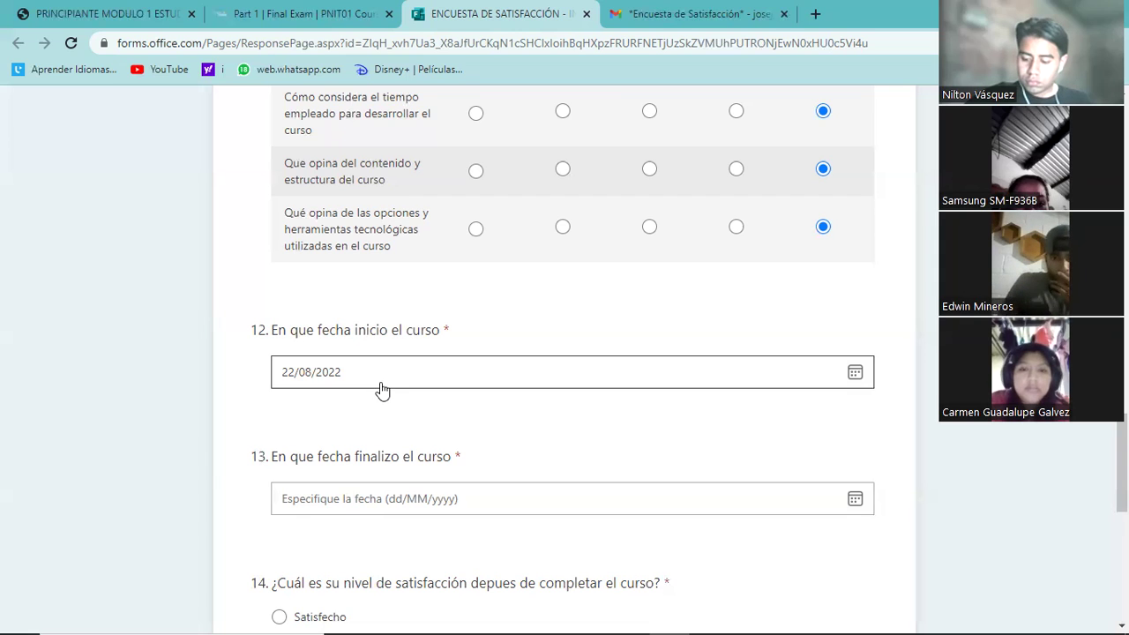
Pick 22/08/2022 again as the course start date and set the end date in question 13 to 20/09/2022
left_click(855, 375)
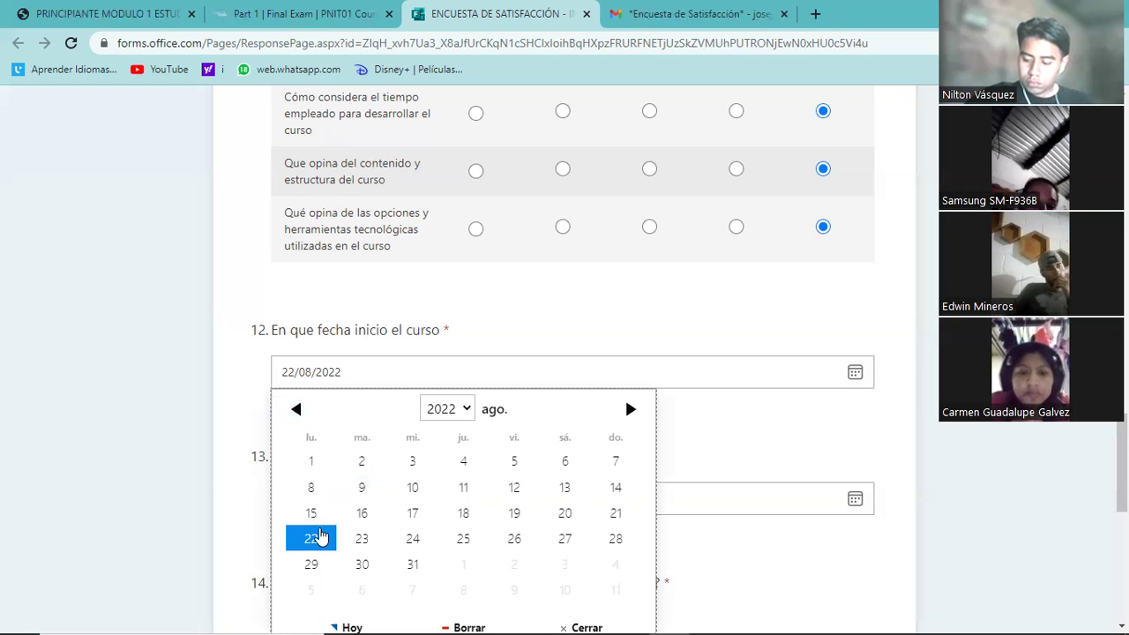
left_click(794, 375)
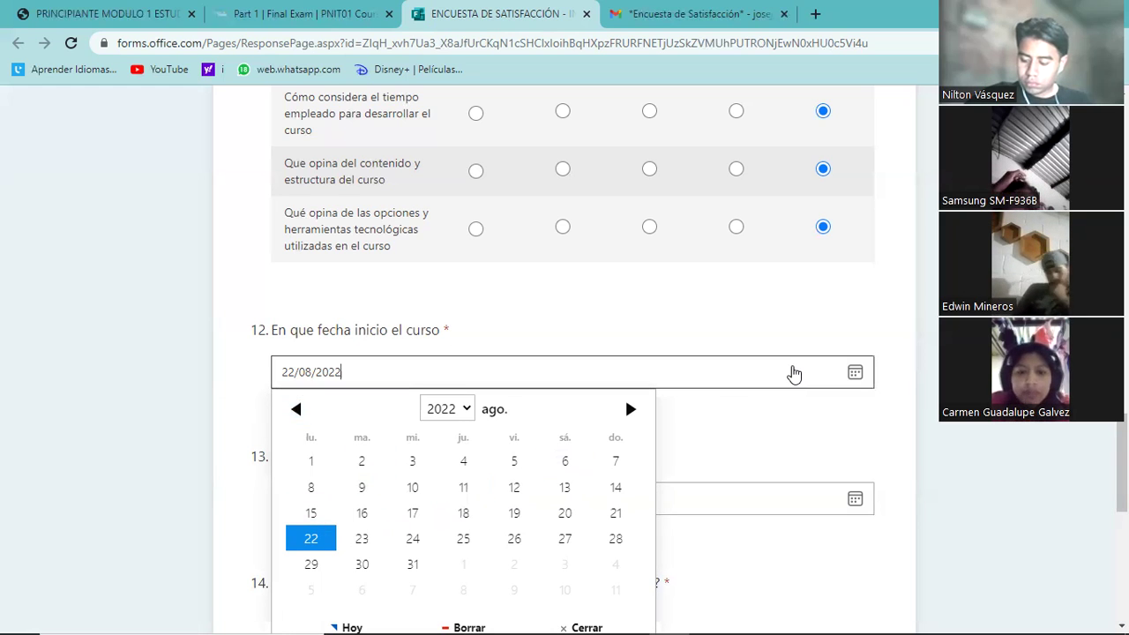
left_click(310, 538)
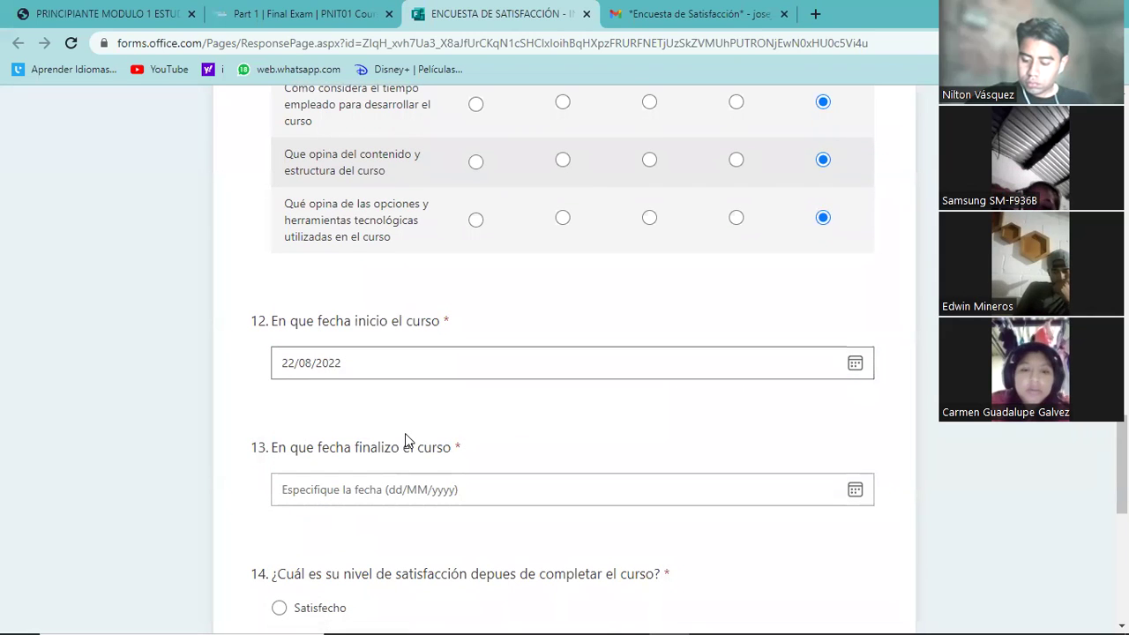
left_click(858, 492)
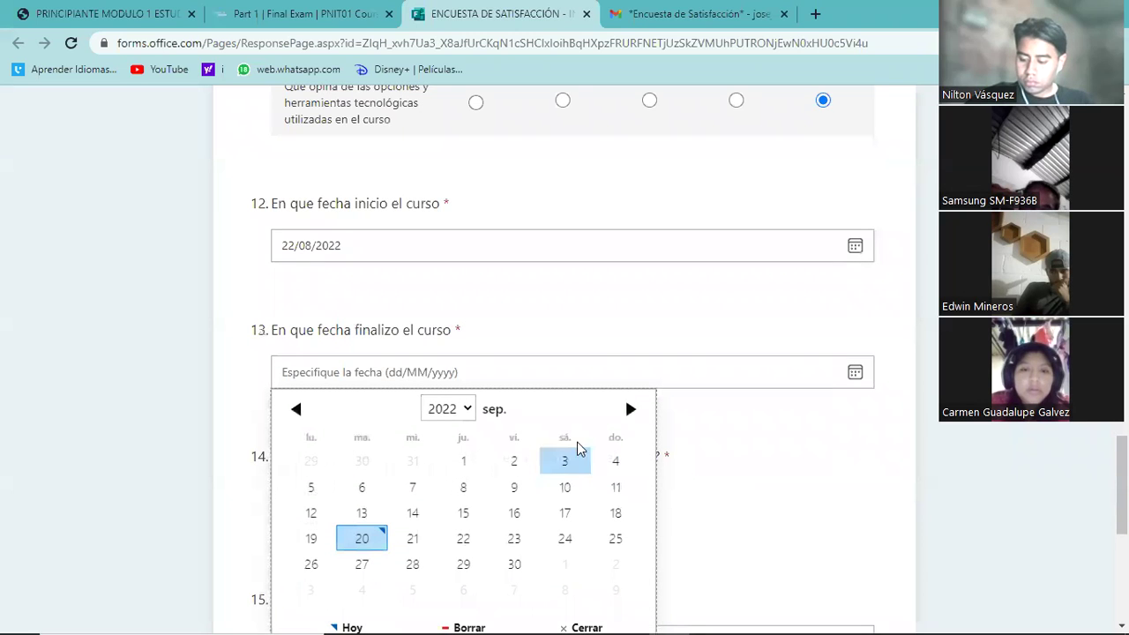
left_click(382, 540)
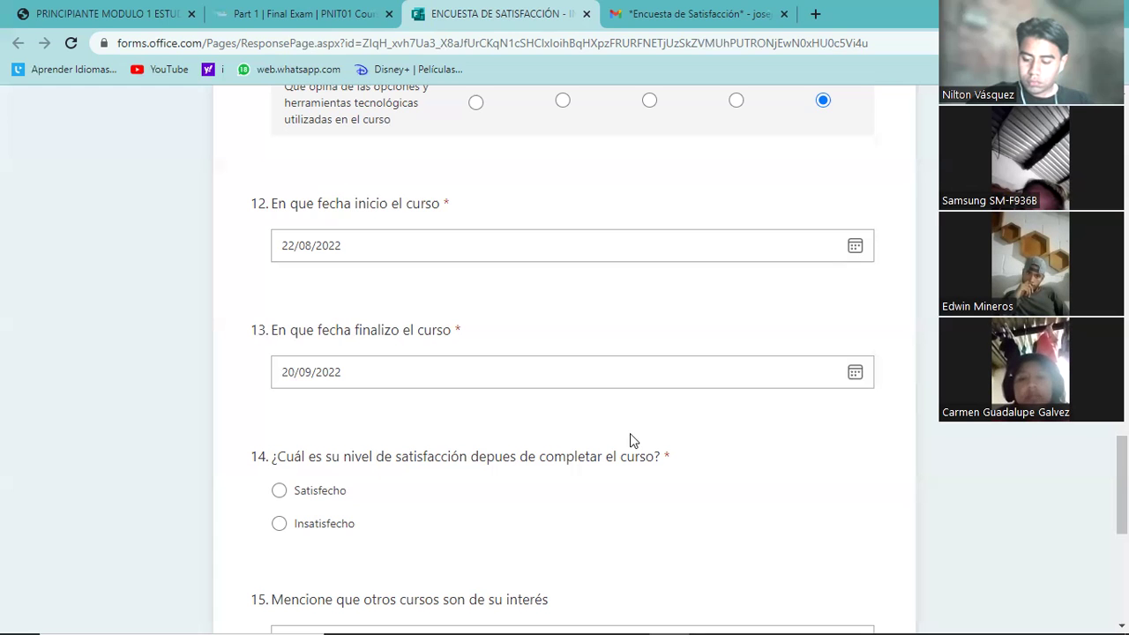
View the remaining questions 14 to 16 of the survey and go back through the answers to its beginning
scroll(547, 474, "down", 1)
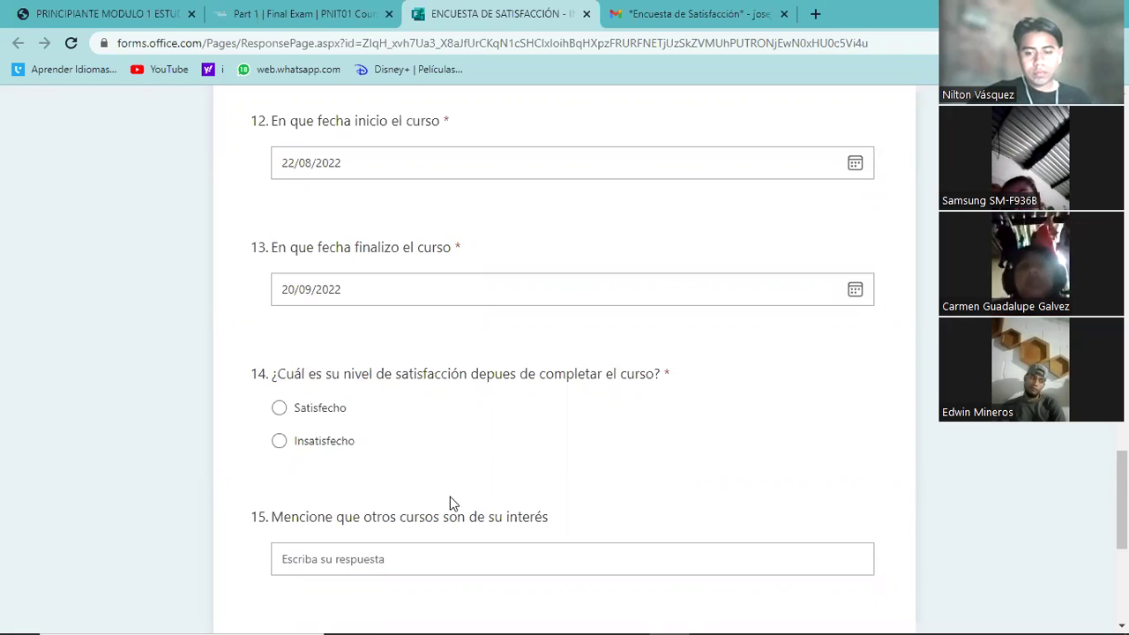
scroll(452, 504, "down", 1)
scroll(452, 505, "down", 2)
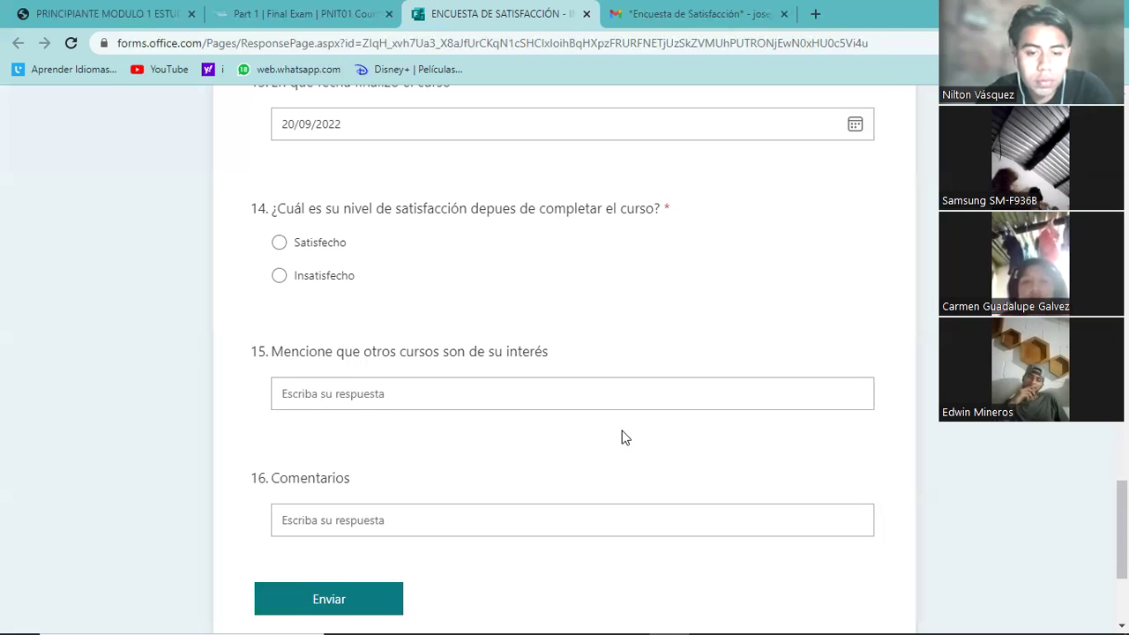
scroll(622, 437, "up", 4)
scroll(622, 437, "up", 5)
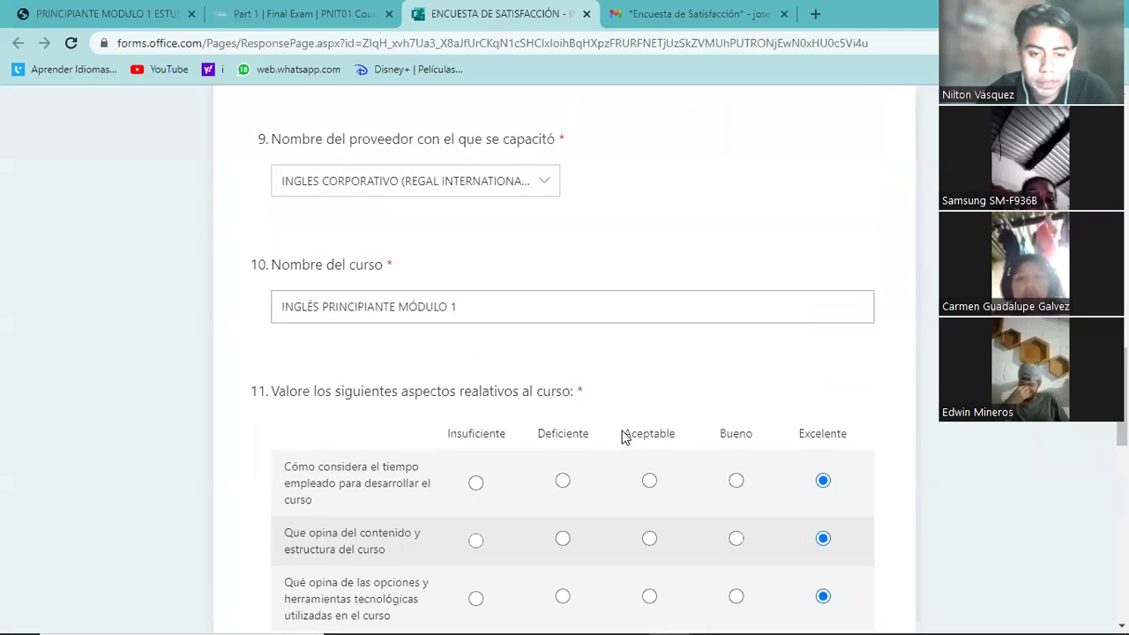
scroll(622, 437, "up", 4)
scroll(622, 437, "up", 9)
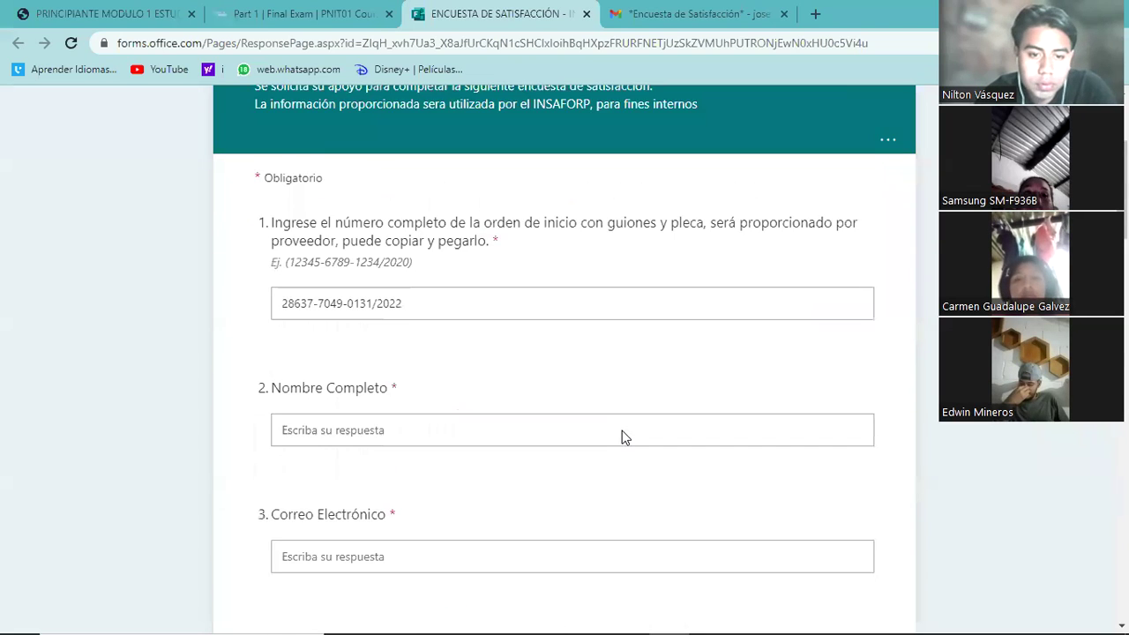
scroll(622, 437, "up", 3)
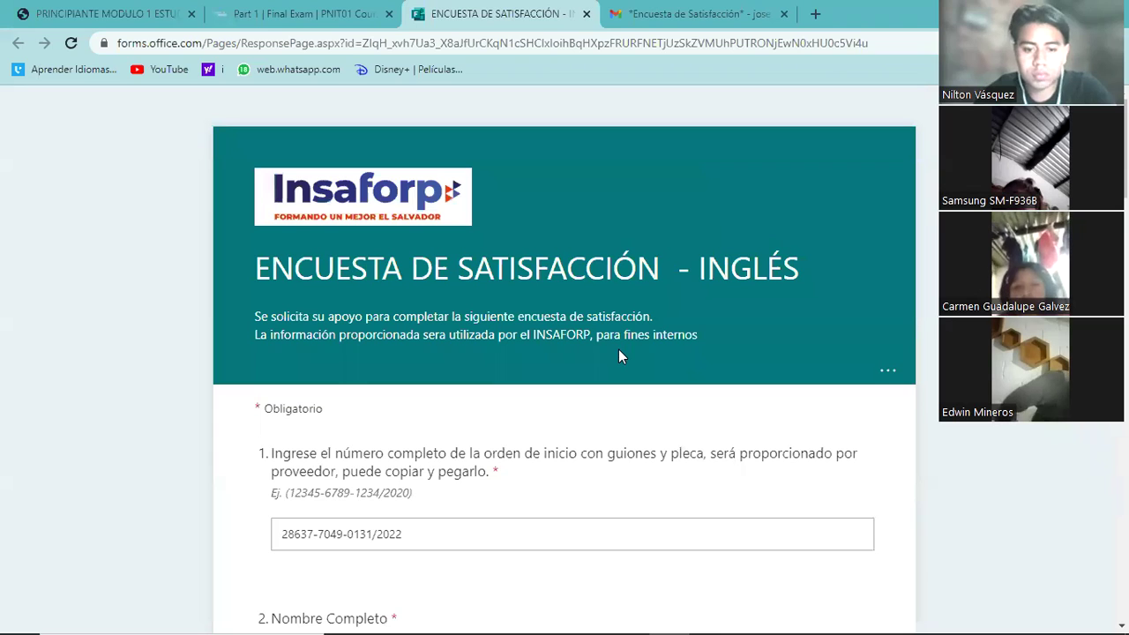
Go through the survey from its first question to the end and activate the answer field of question 15
scroll(619, 349, "down", 2)
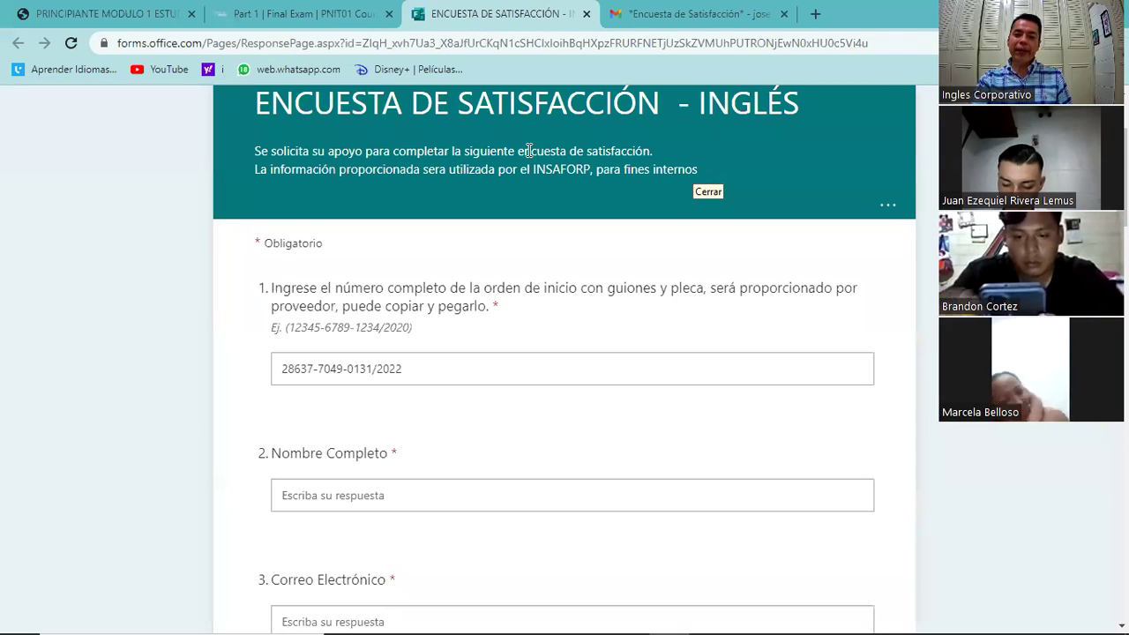
scroll(552, 413, "down", 1)
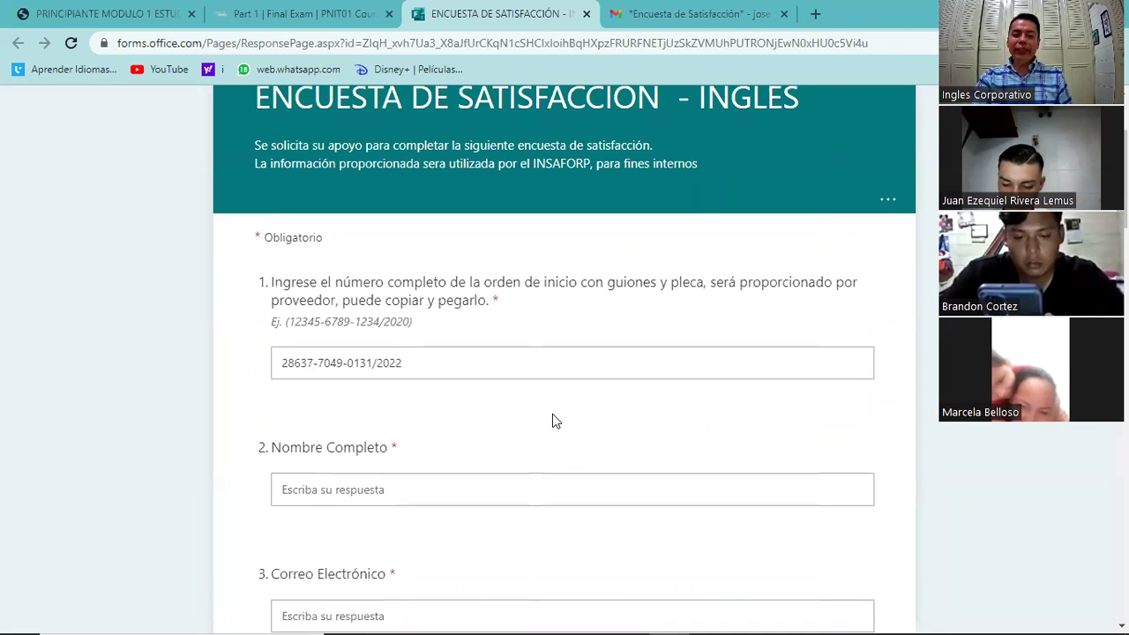
scroll(553, 414, "down", 15)
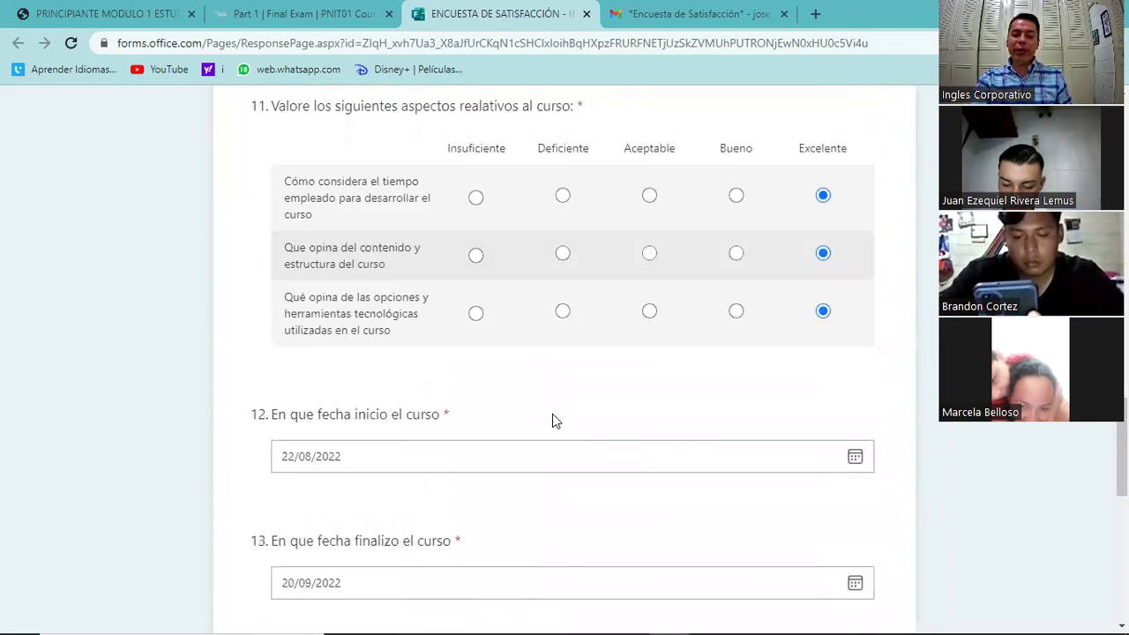
scroll(552, 419, "down", 8)
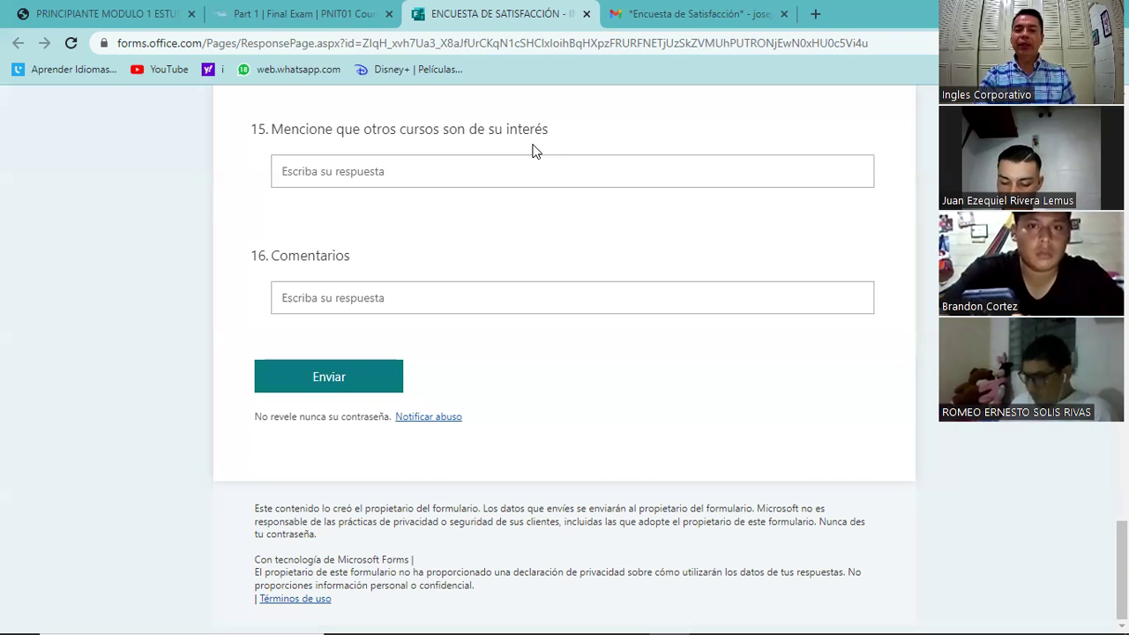
left_click(700, 171)
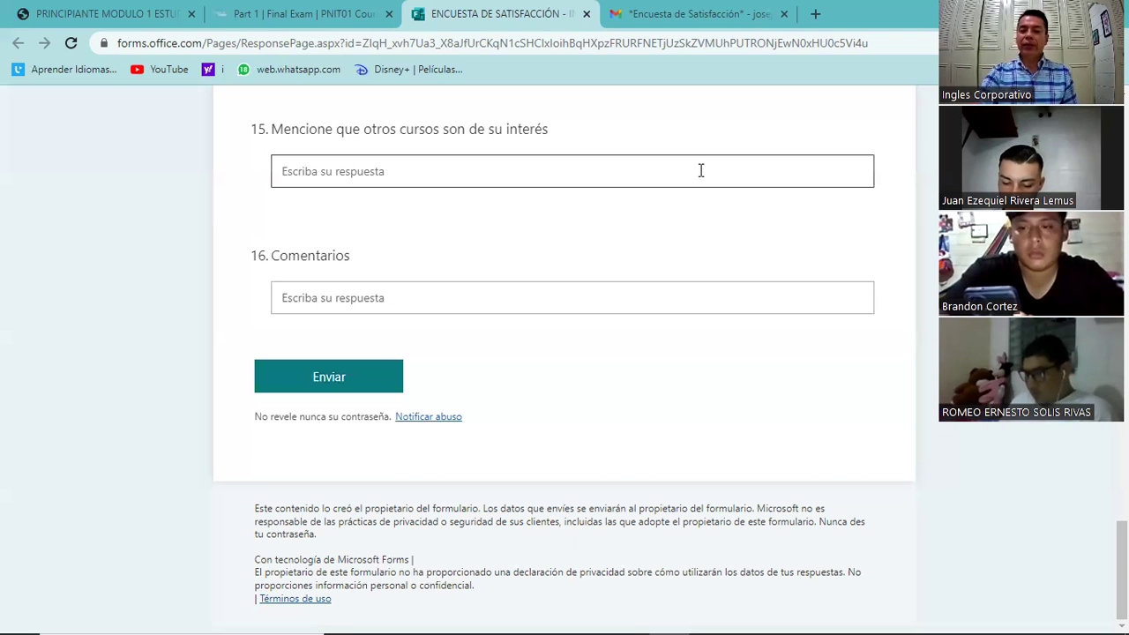